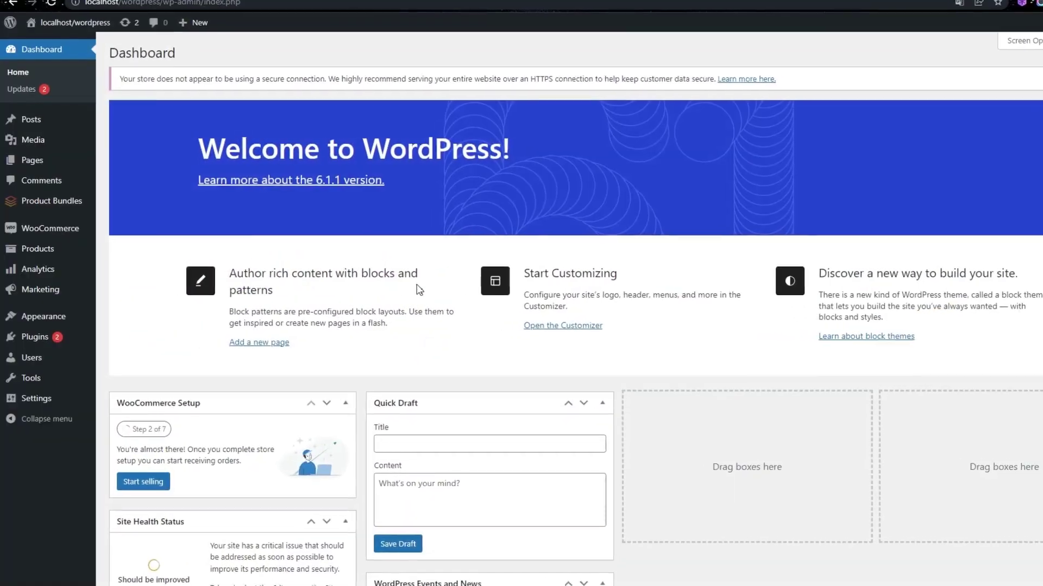
Start a new WooCommerce product from the Products > Add New menu.
mouse_move(57, 255)
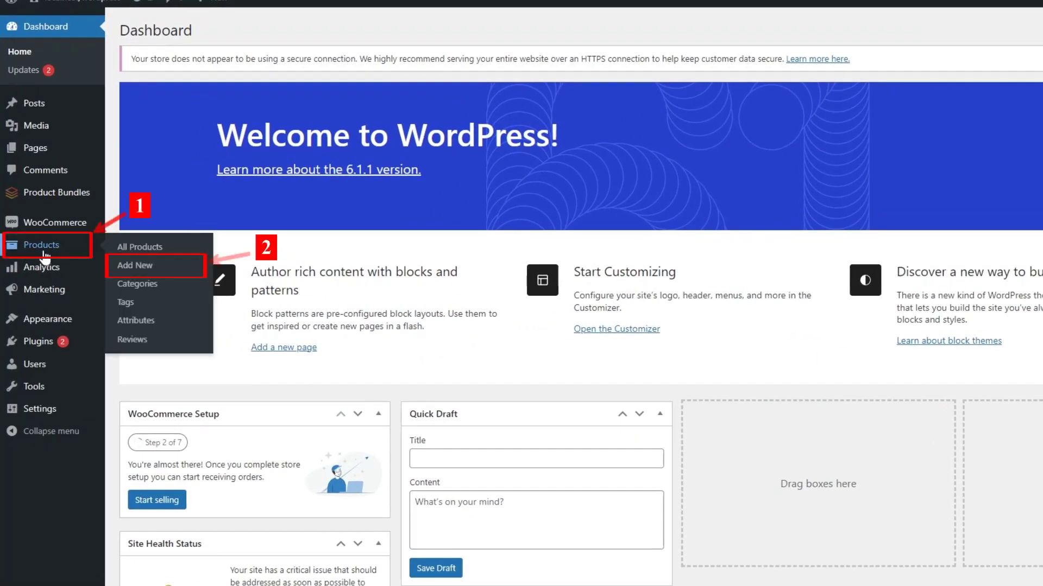
click(135, 266)
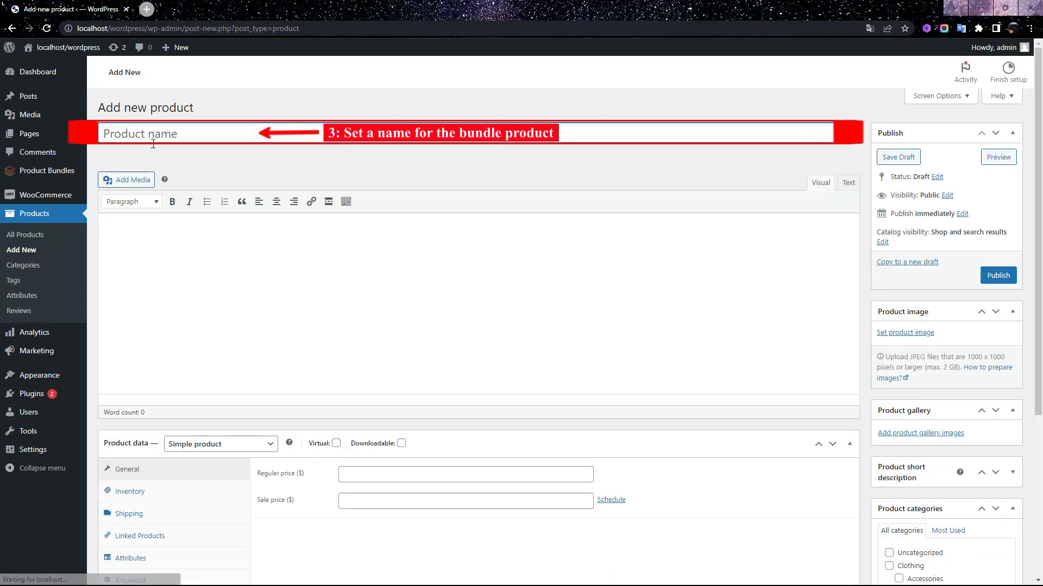
Name the product 'Clothes bundle' and set logo-1.jpg as its product image.
click(124, 135)
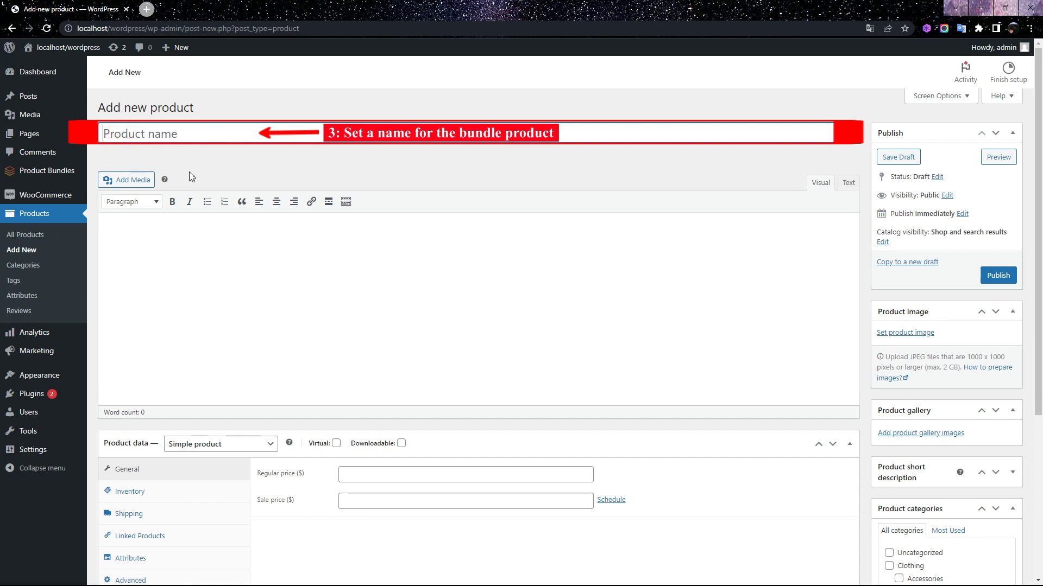
text(Clothes bundle)
click(134, 185)
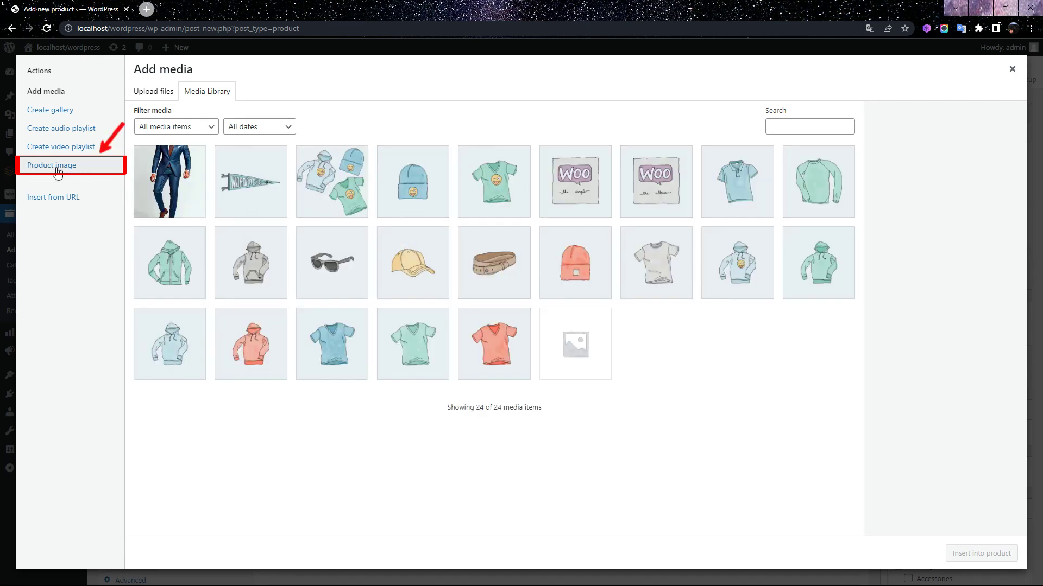
click(61, 169)
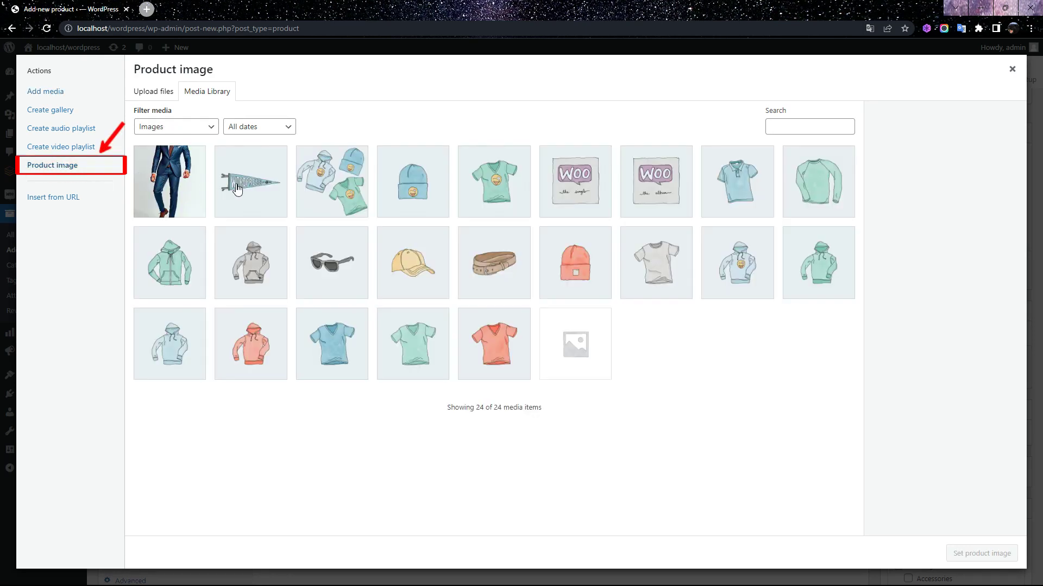
click(344, 202)
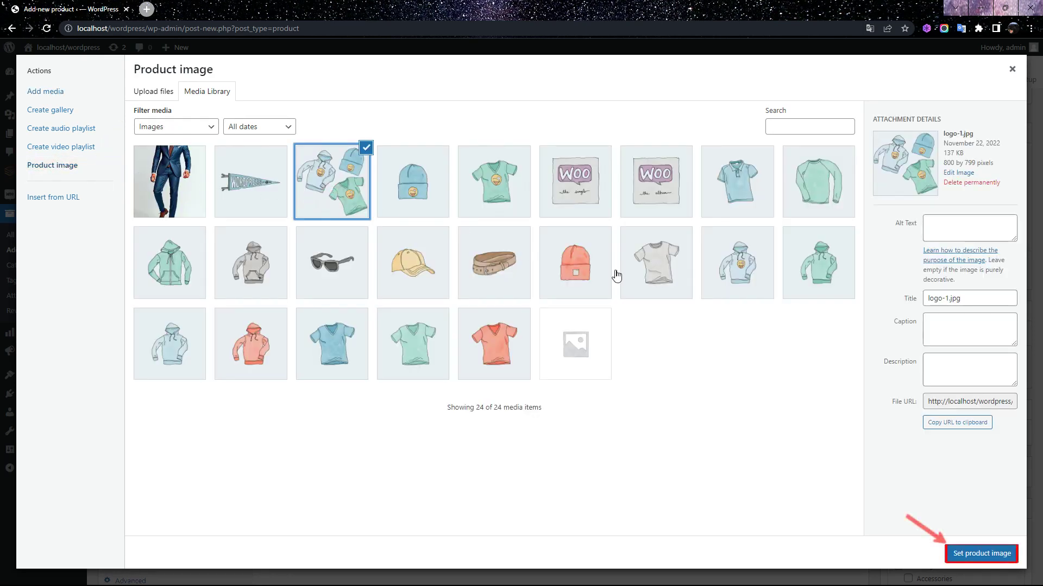
click(991, 556)
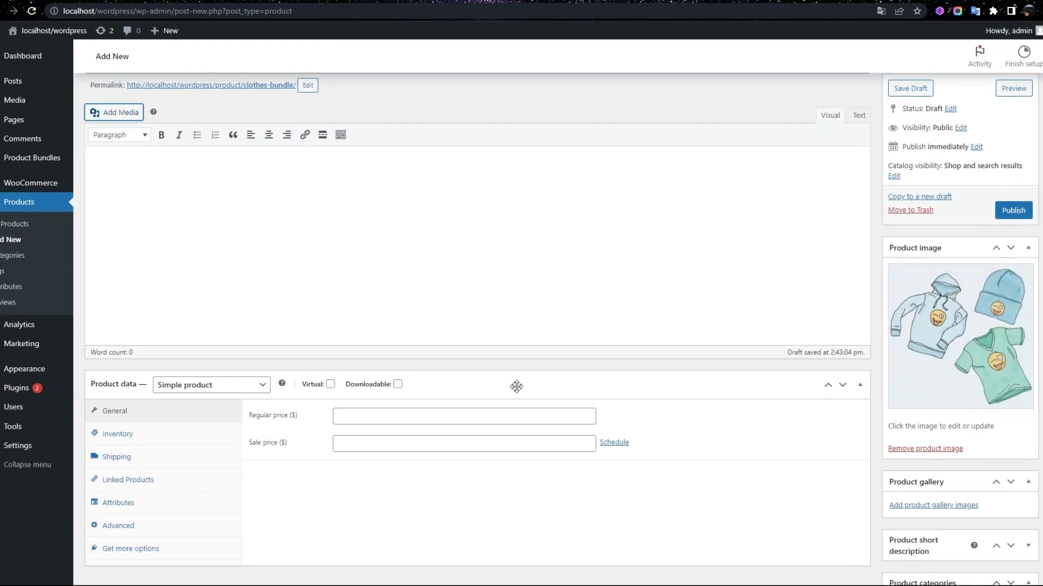
scroll(518, 393, down, 4)
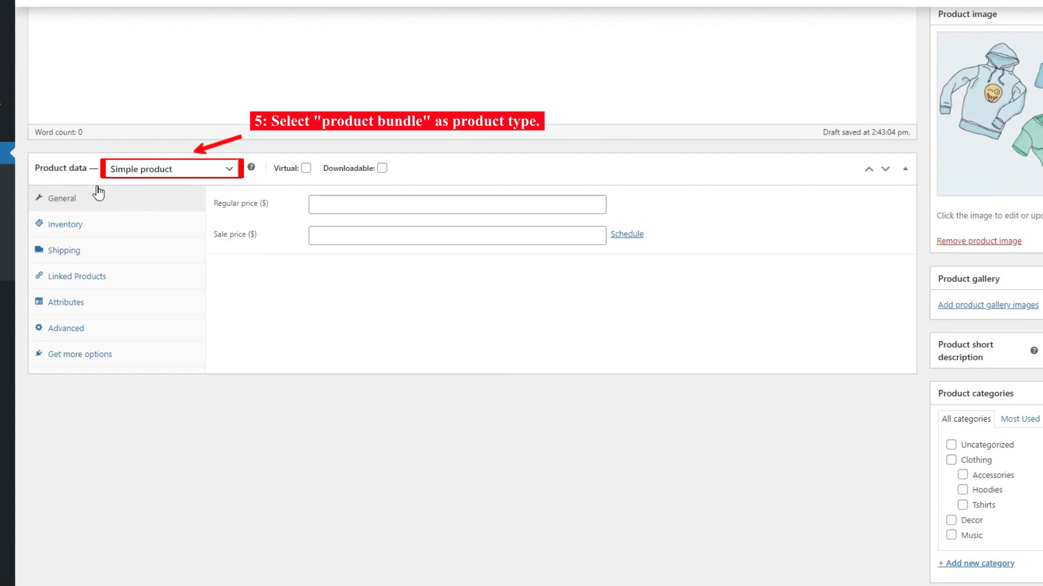
Change the product data type from Simple product to Product bundle.
click(229, 175)
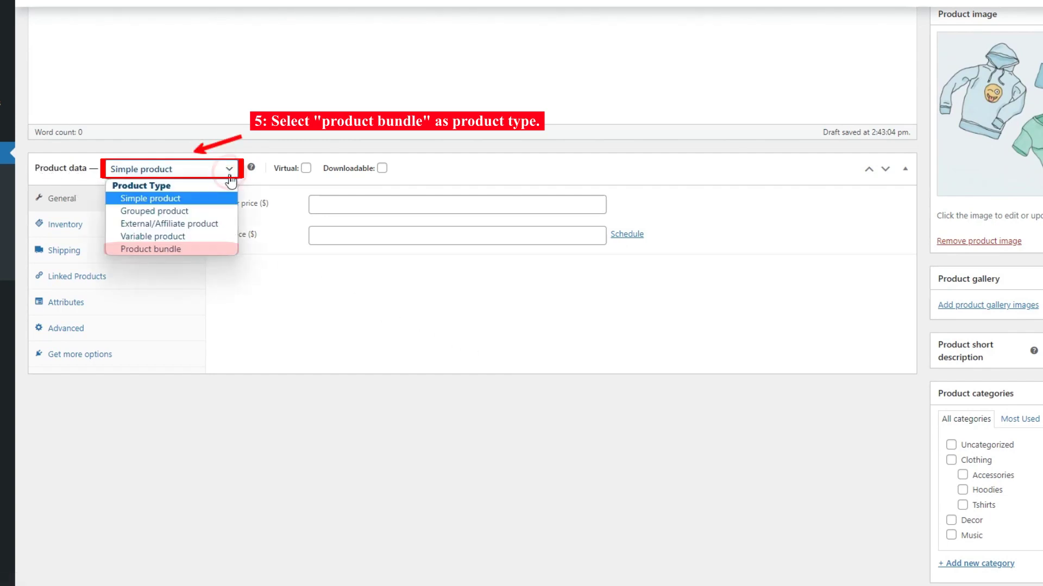
click(151, 249)
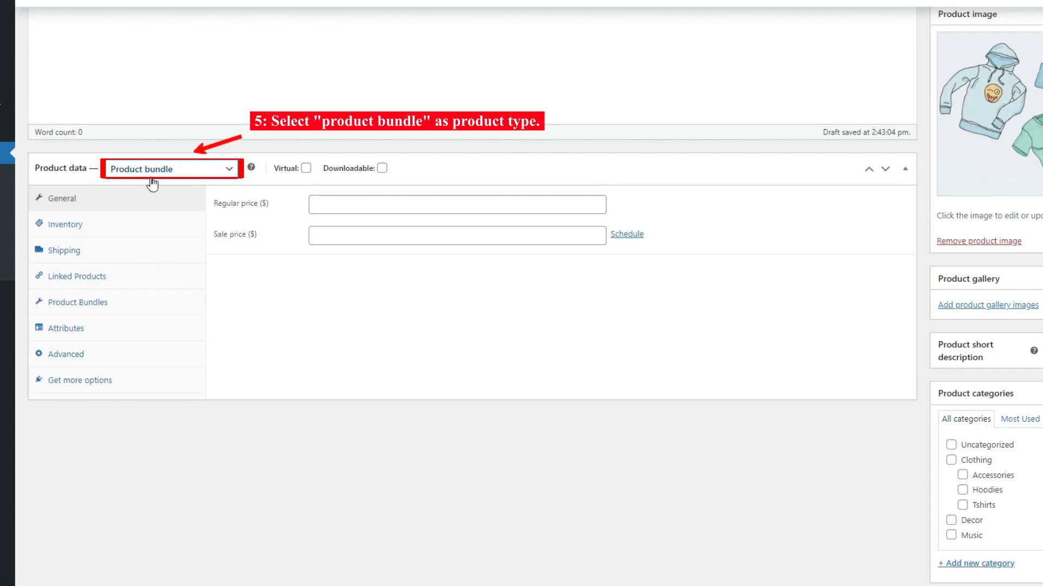
In the Product Bundles settings, leave Fixed price off and add an empty Item 1.
click(76, 308)
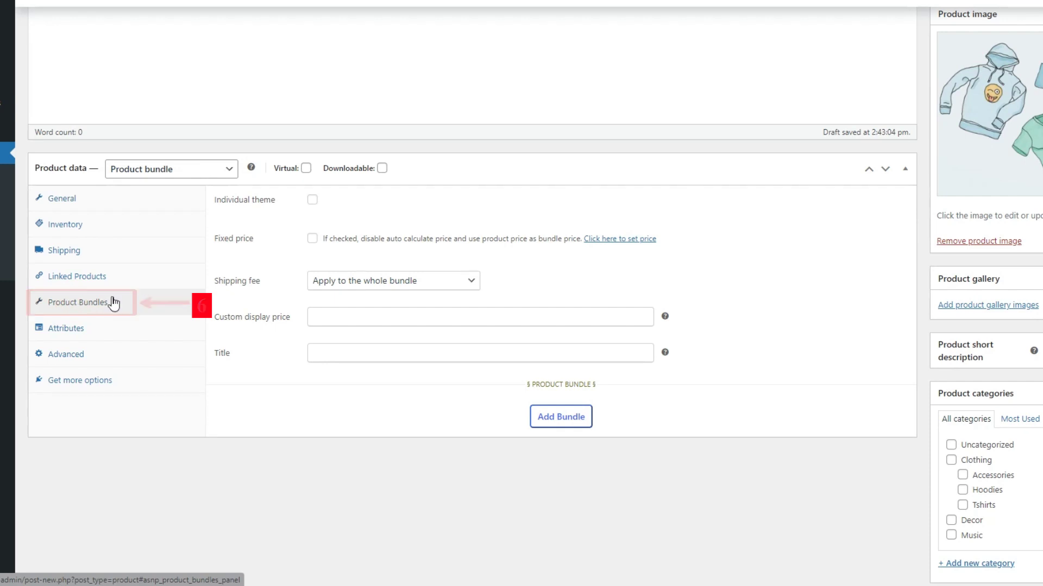
click(313, 239)
click(313, 239)
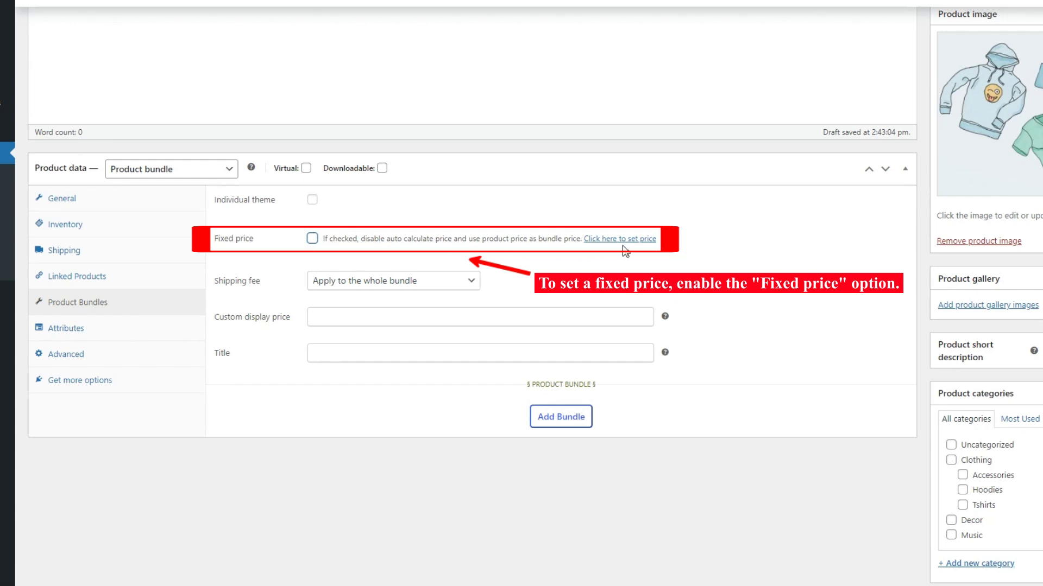
click(572, 430)
scroll(589, 425, down, 5)
scroll(588, 425, down, 3)
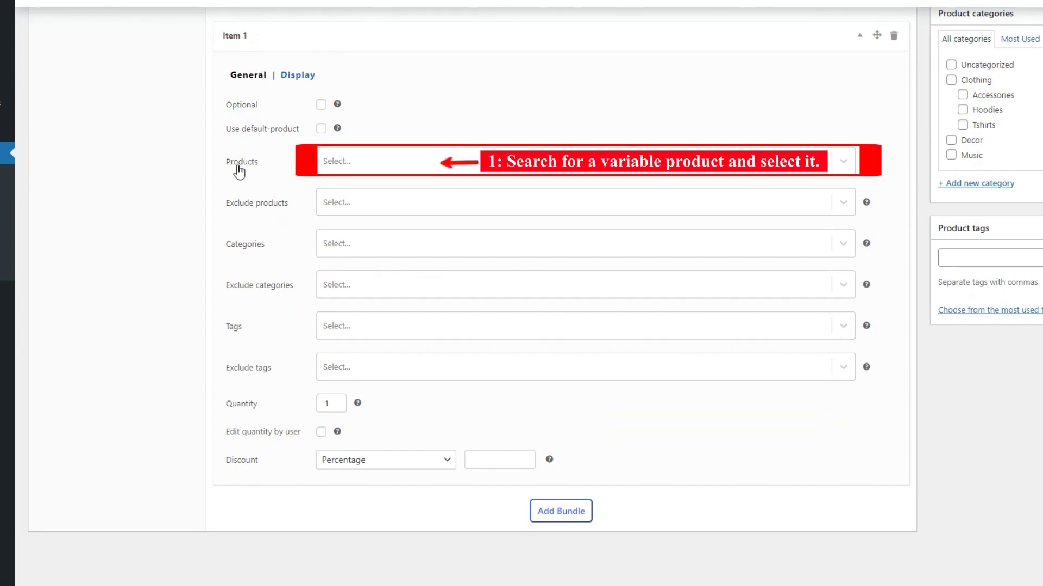
Put the V-Neck T-Shirt (woo-vneck-tee) into Item 1 by searching 'v-ne'.
click(350, 163)
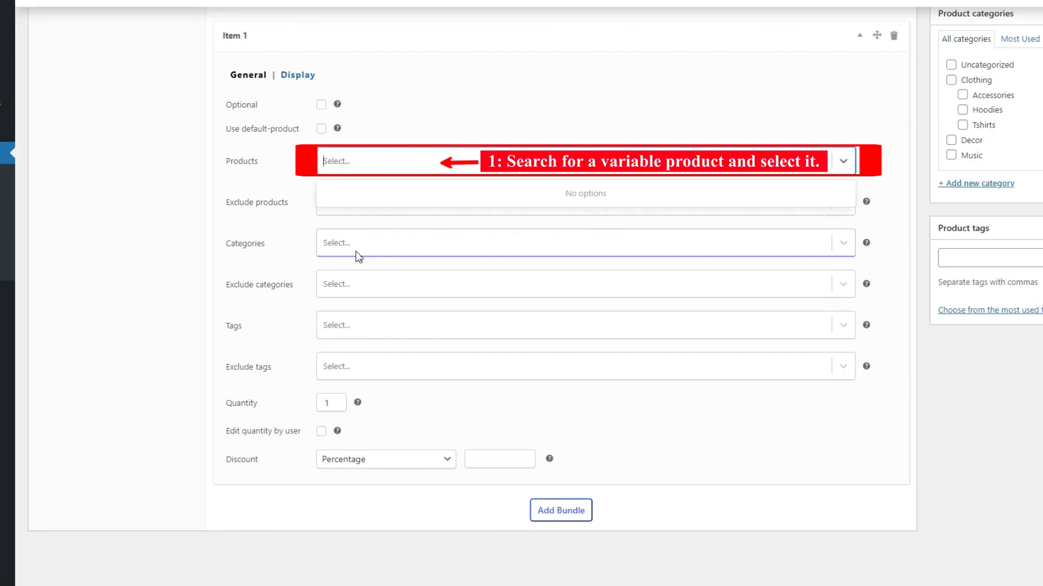
text(v-ne)
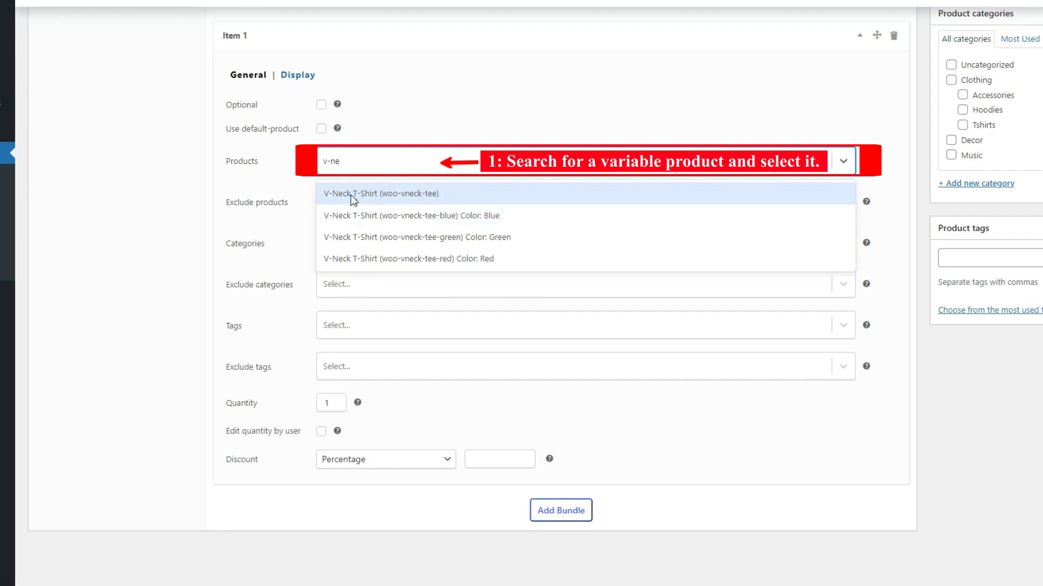
click(350, 195)
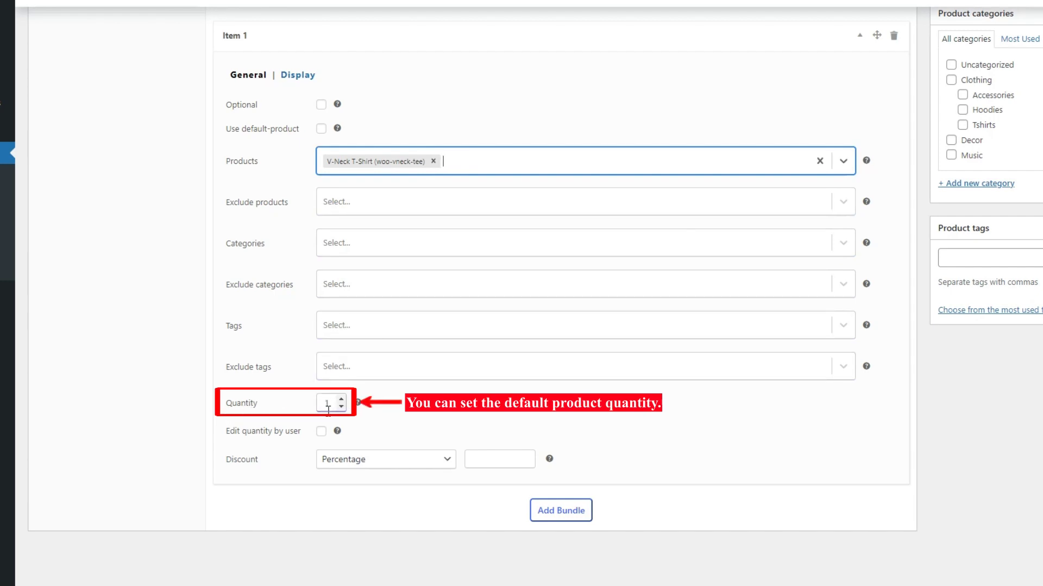
Let shoppers edit the T-shirt quantity from 1 to 10, then add Item 2.
click(341, 399)
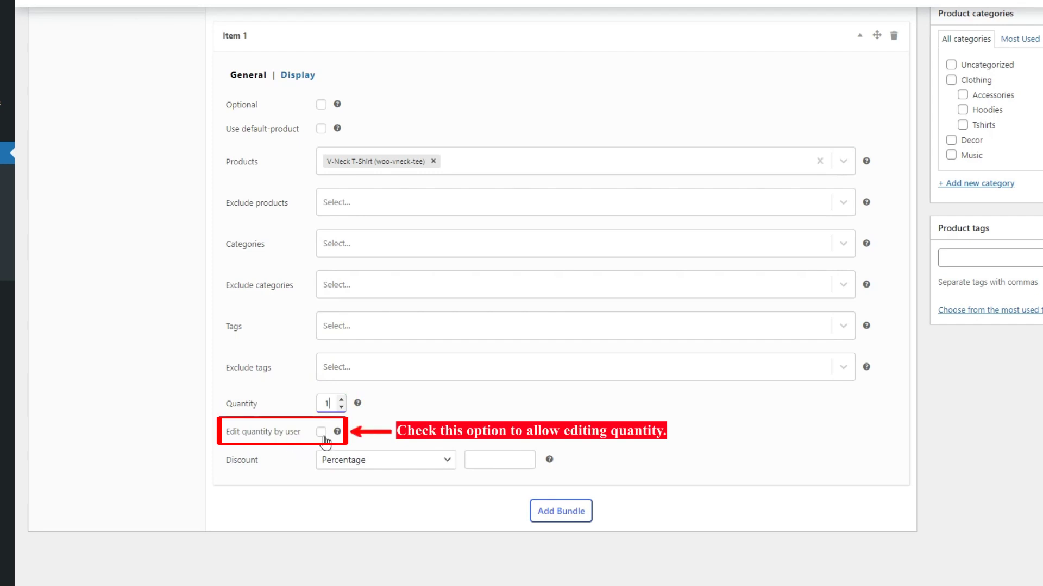
click(321, 432)
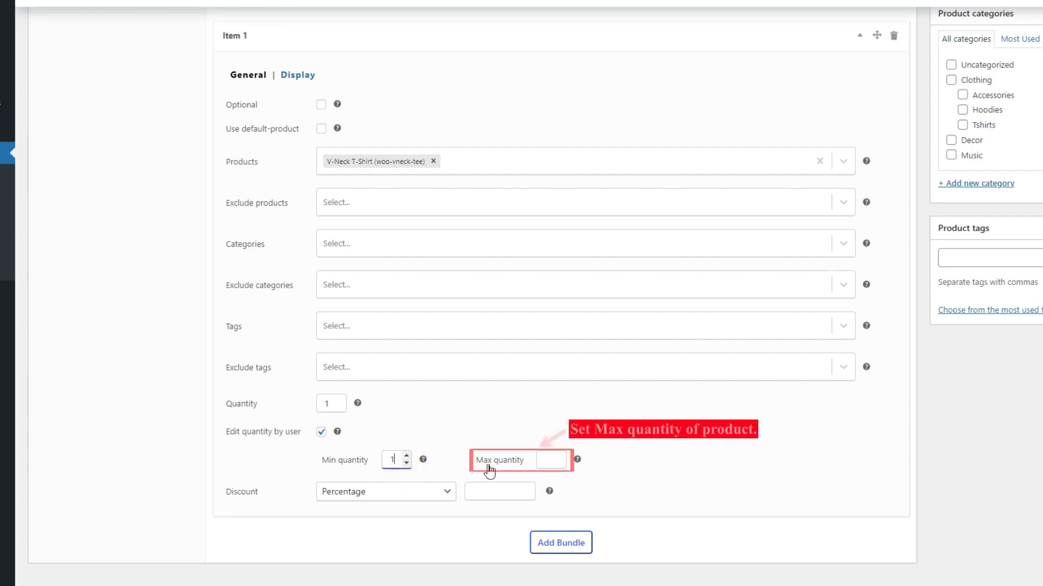
click(554, 460)
click(561, 457)
double_click(549, 461)
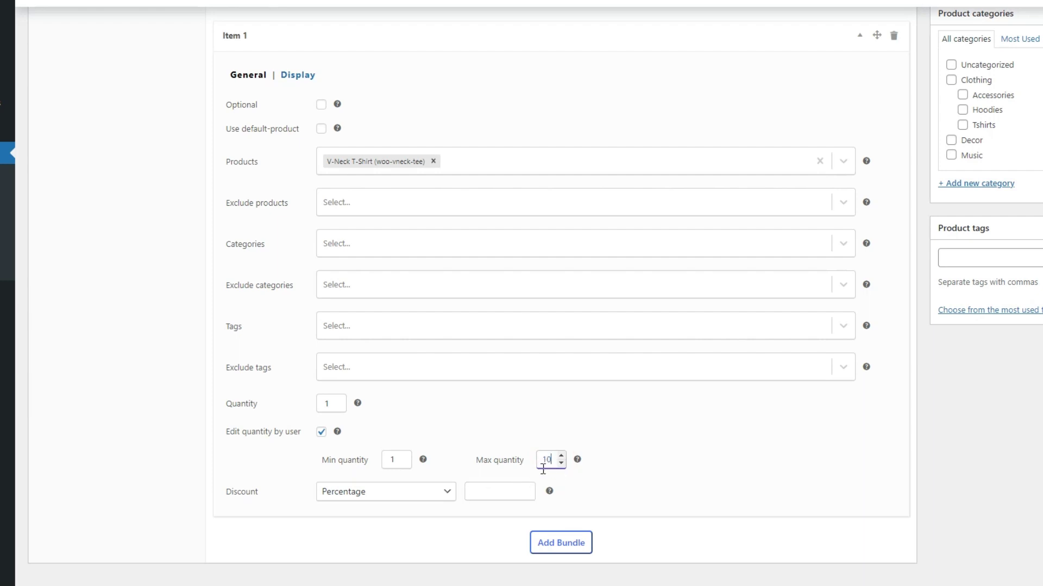
scroll(600, 496, down, 1)
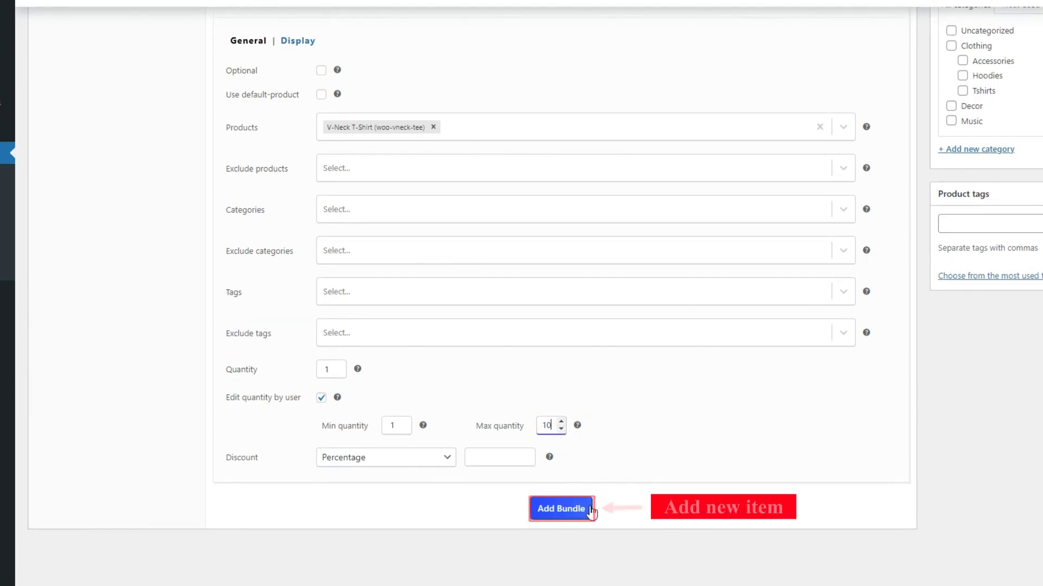
click(560, 516)
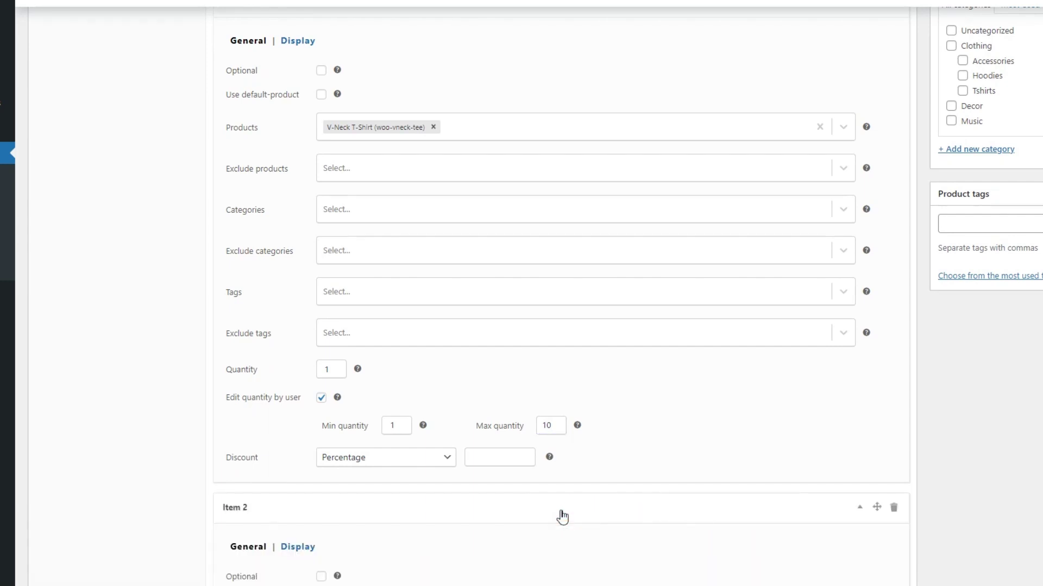
Put the Hoodie (woo-hoodie) into Item 2 with shopper-editable quantity up to 20.
scroll(560, 516, down, 2)
scroll(560, 516, down, 6)
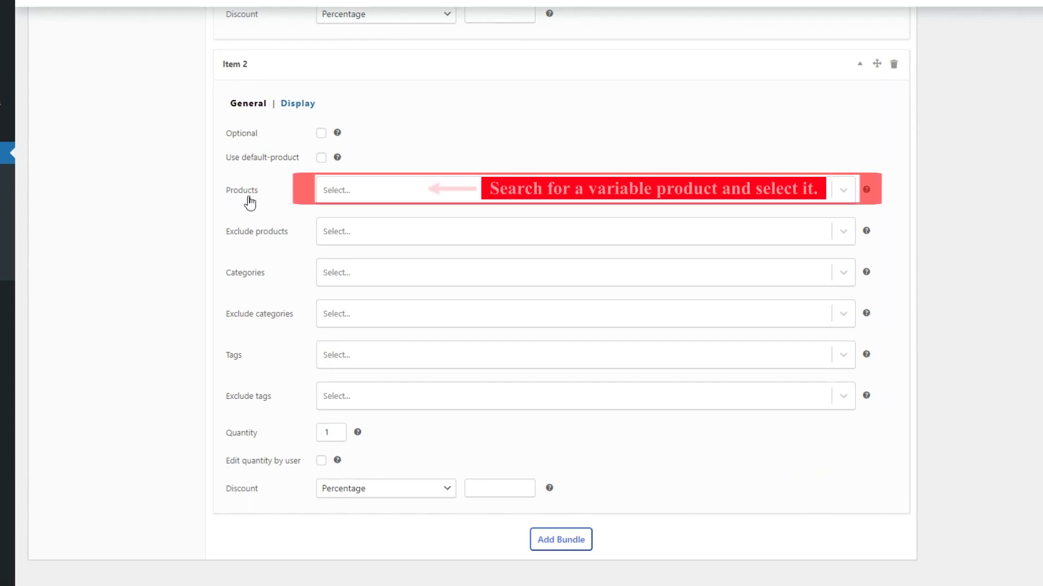
click(349, 194)
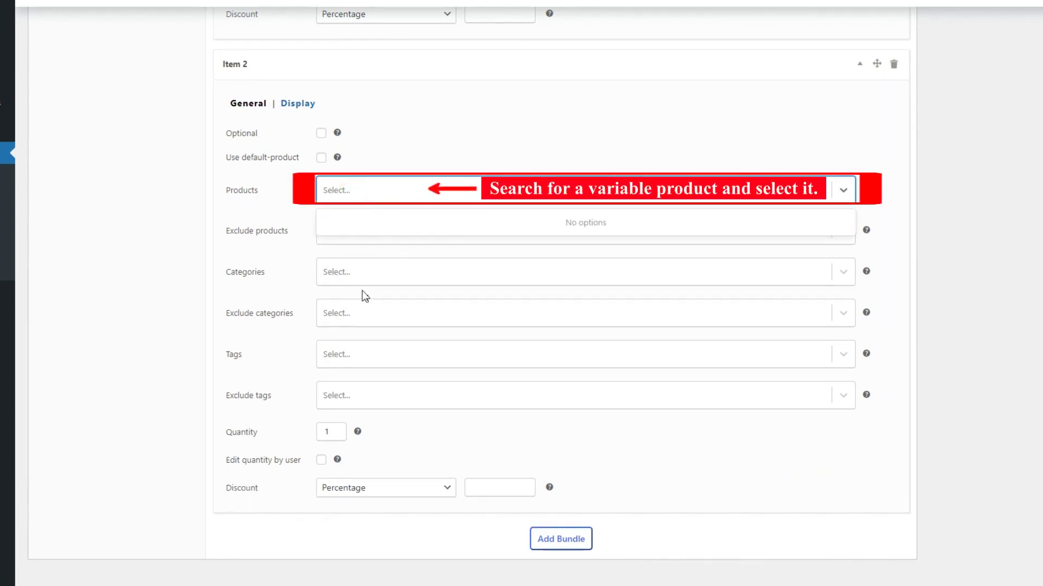
text(hood)
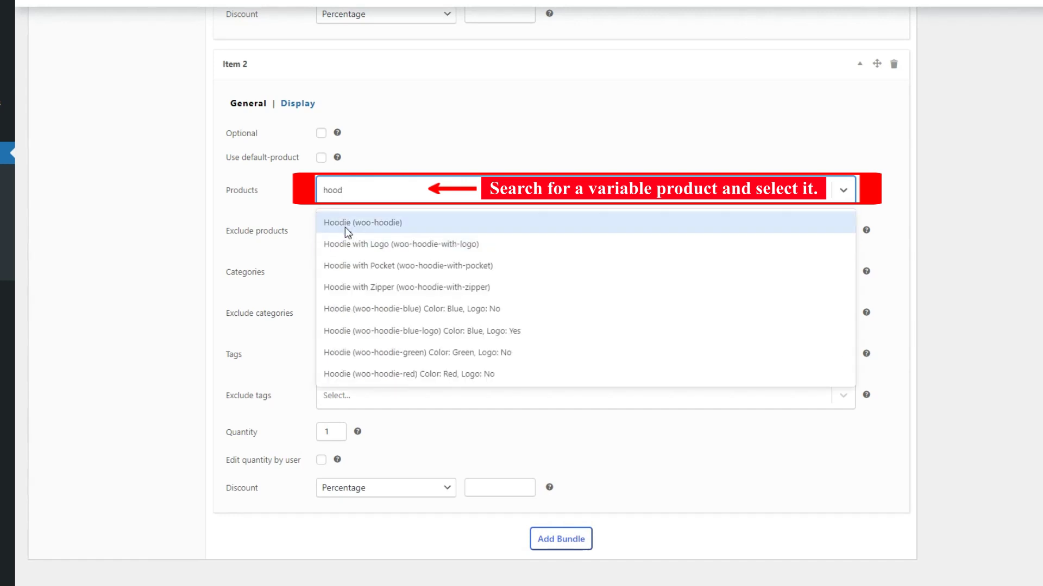
click(363, 227)
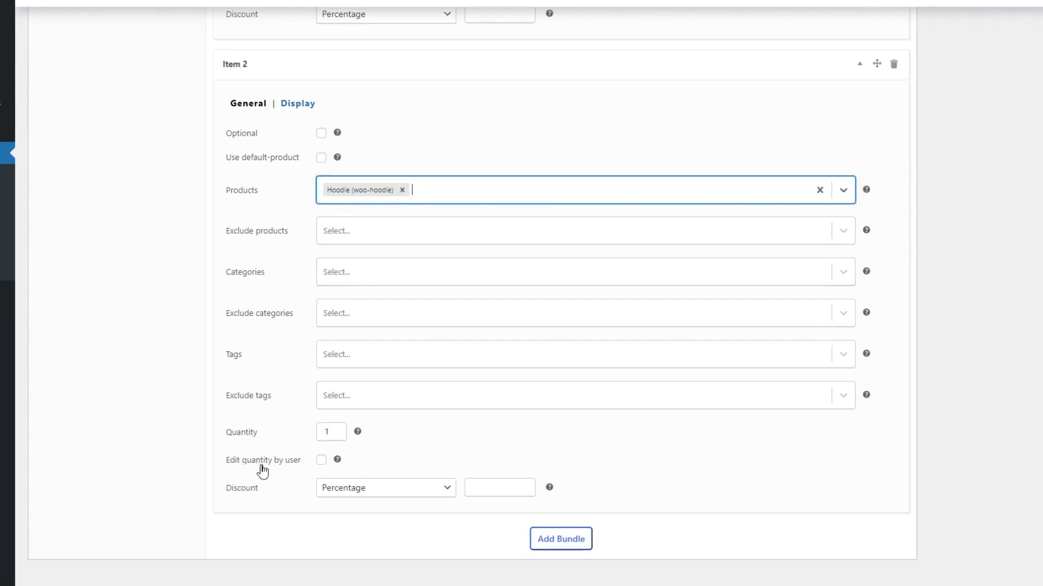
click(321, 461)
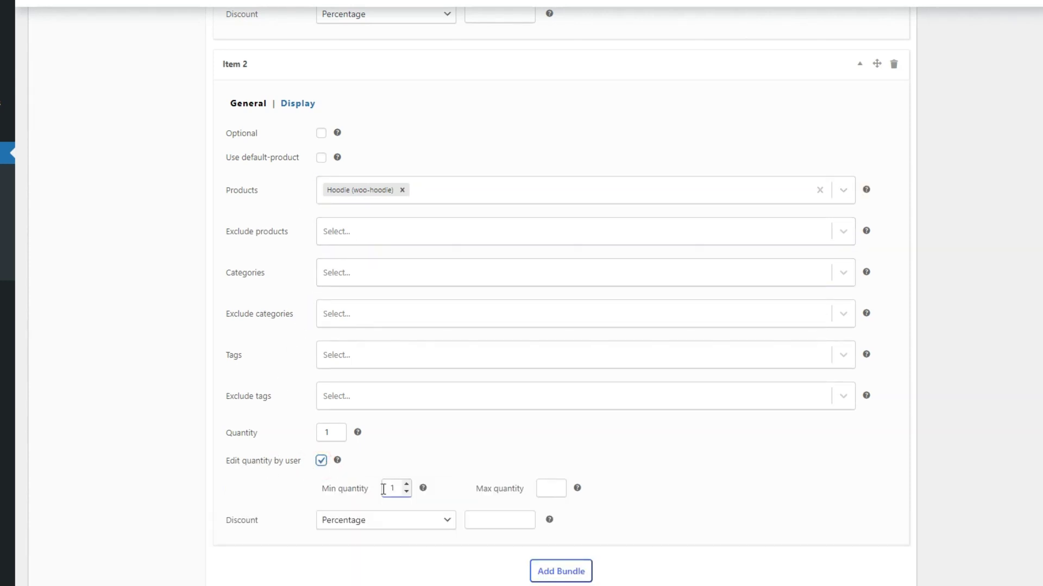
click(547, 493)
scroll(652, 456, up, 15)
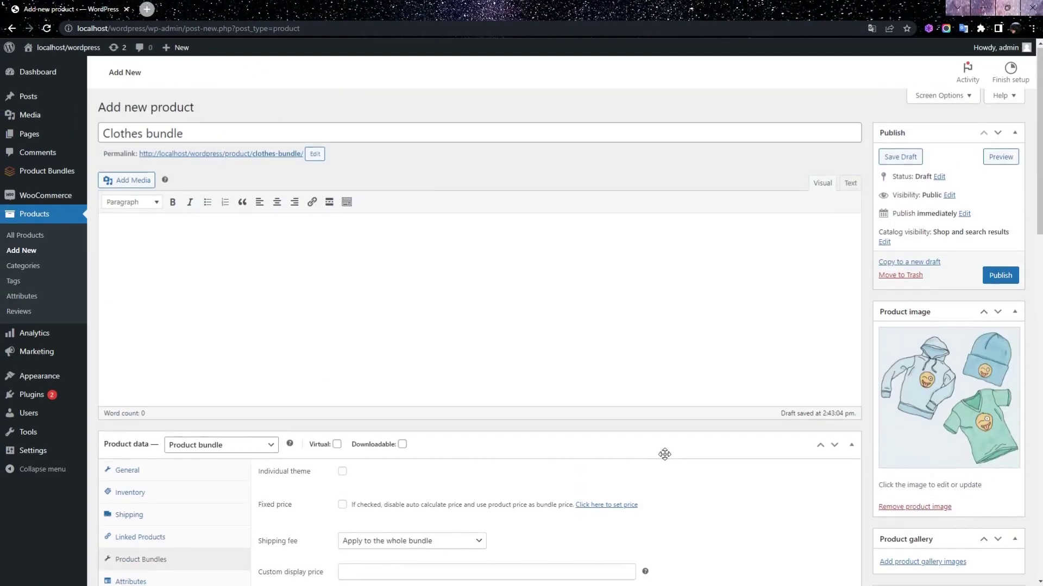
Publish Clothes bundle and view its live product page in a new browser tab.
click(994, 280)
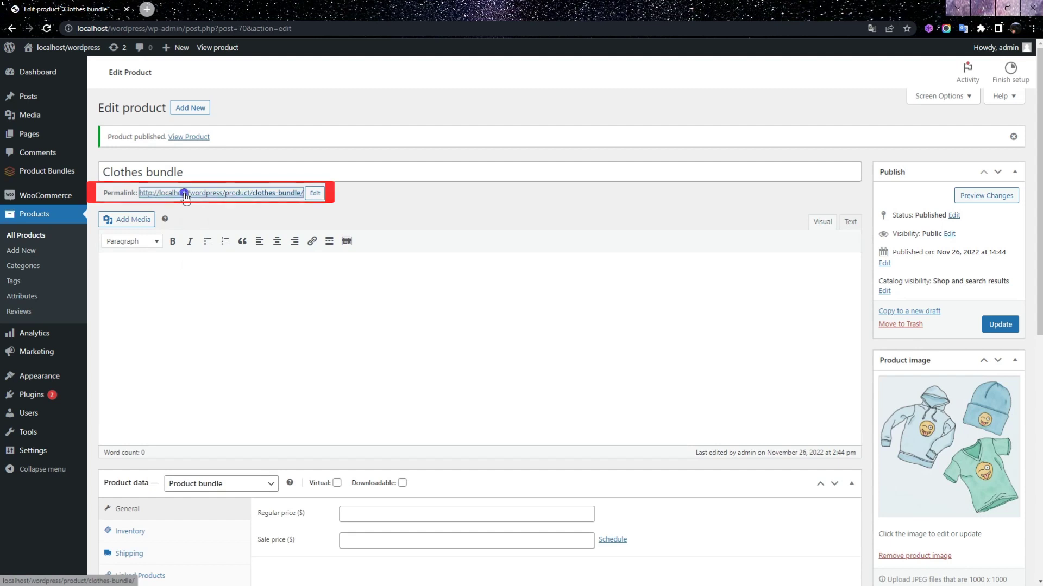
right_click(187, 195)
click(201, 203)
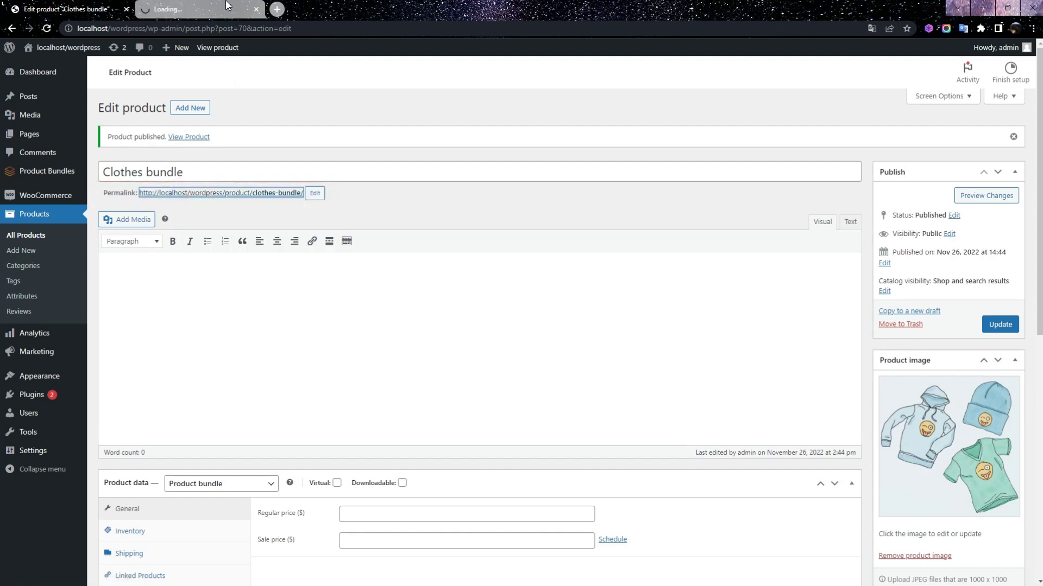
click(227, 5)
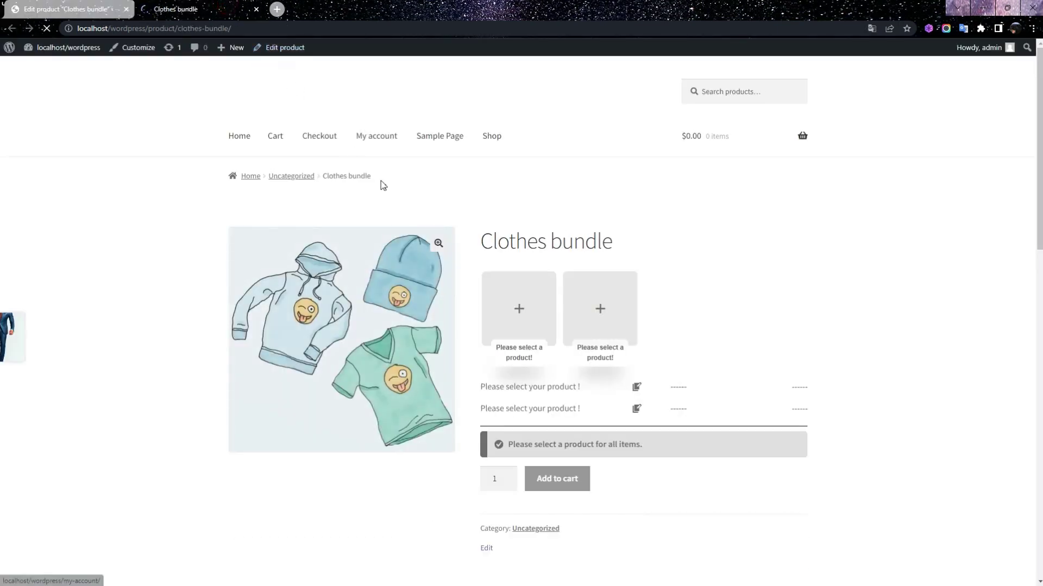
Open the first slot's V-Neck T-Shirt variations and try, then clear, the Red colour filter.
click(509, 349)
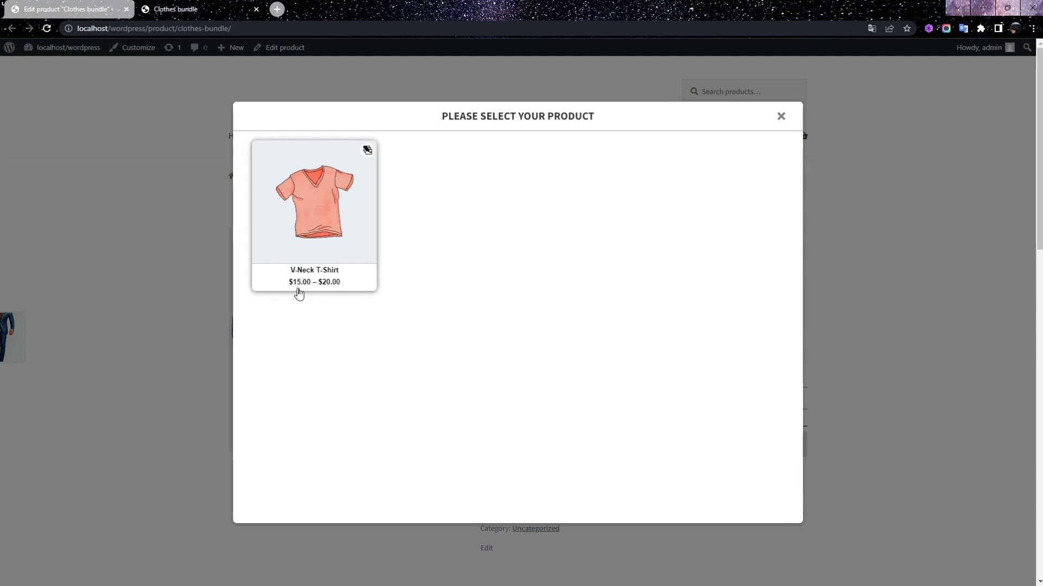
click(320, 249)
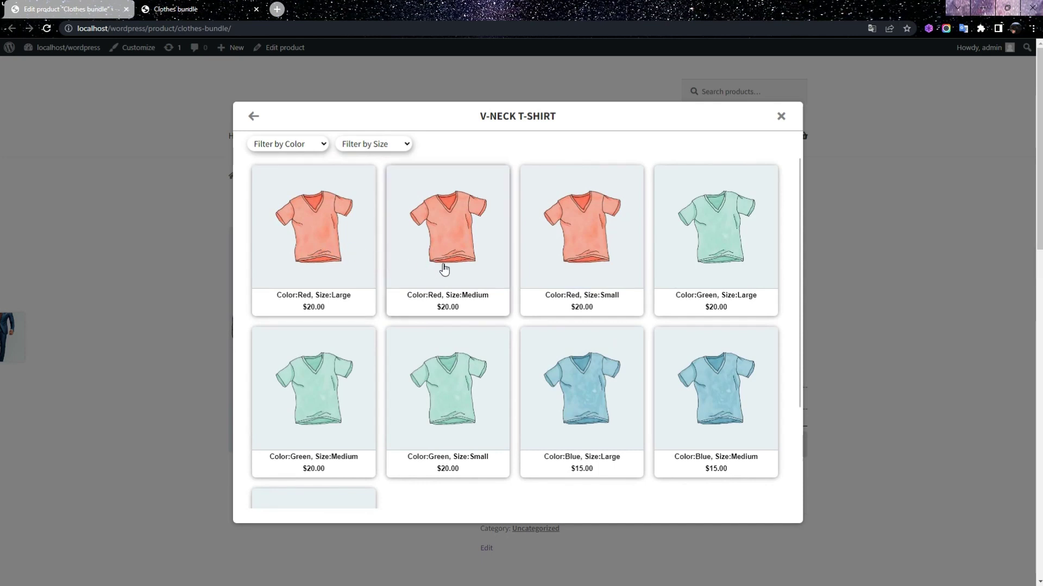
scroll(646, 305, down, 2)
scroll(426, 221, up, 2)
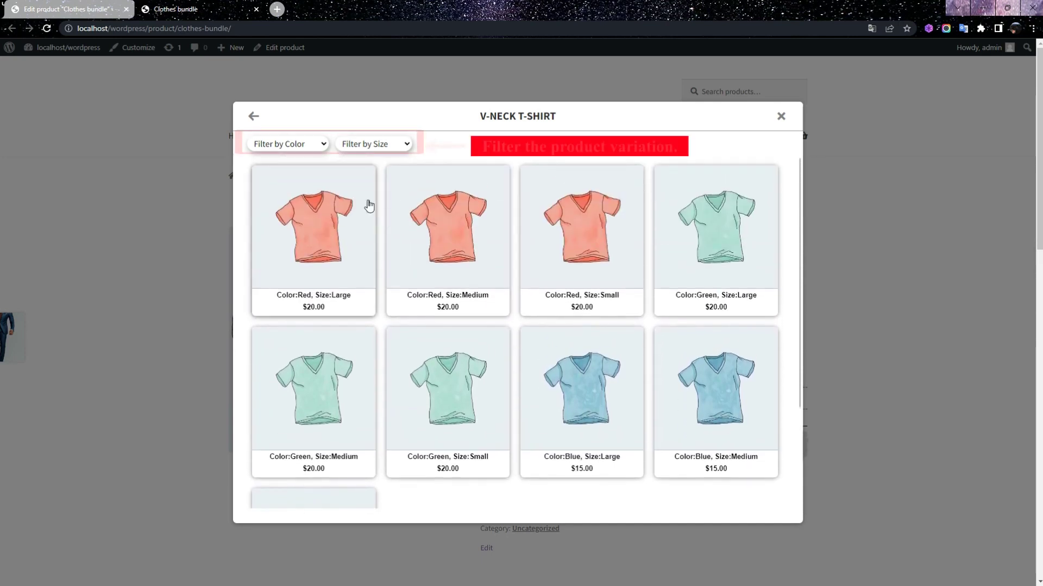
click(296, 150)
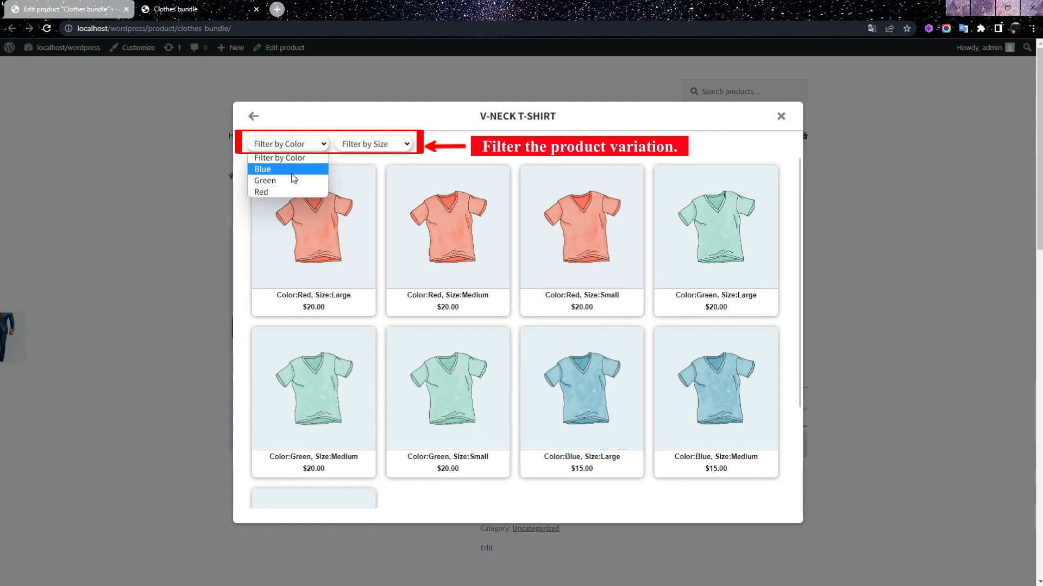
click(288, 192)
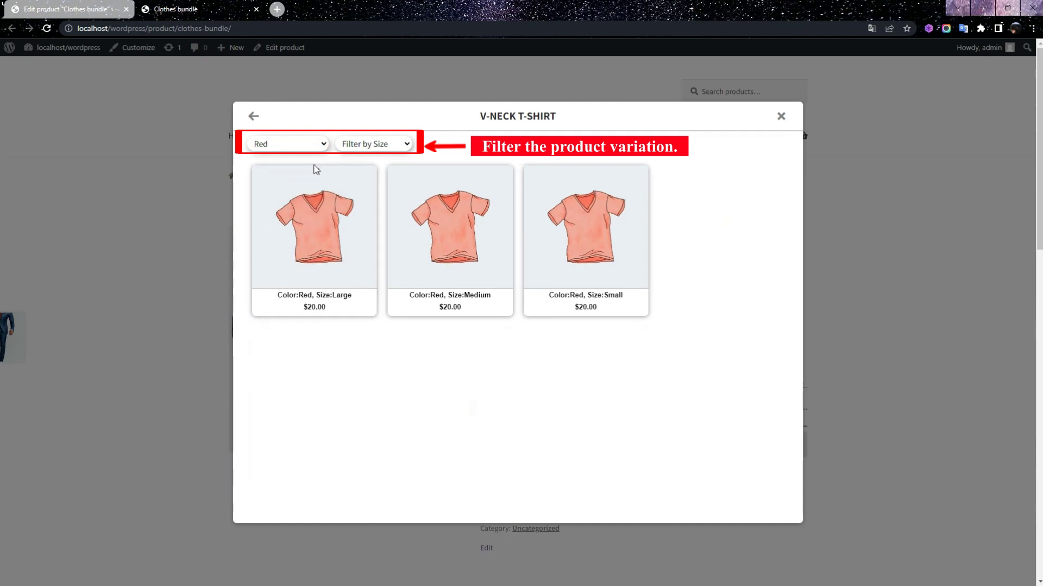
click(318, 146)
click(311, 162)
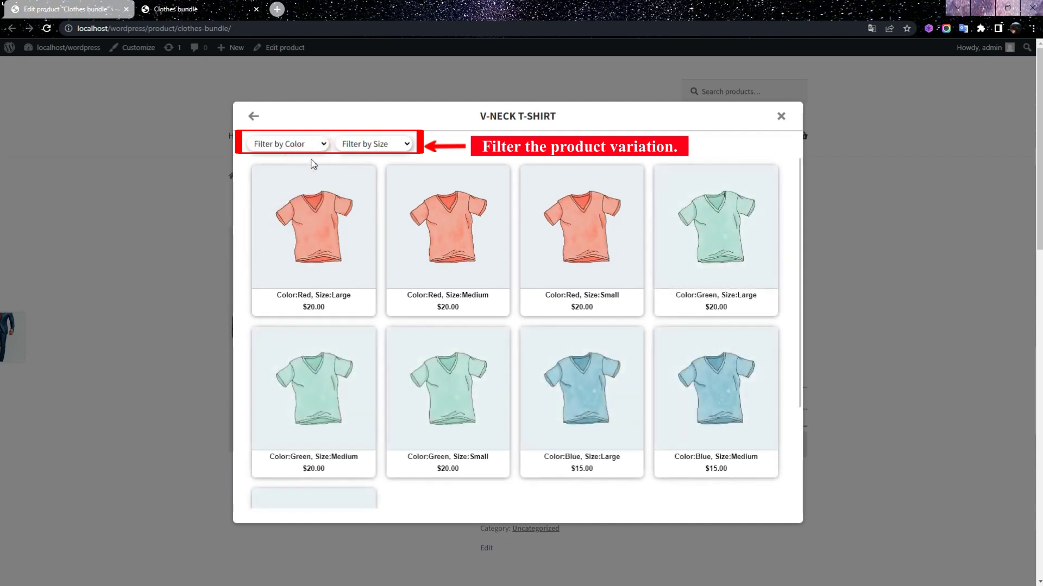
Try, then clear, the Medium size filter and pick the Red, Small V-Neck T-Shirt at $20.00.
click(369, 152)
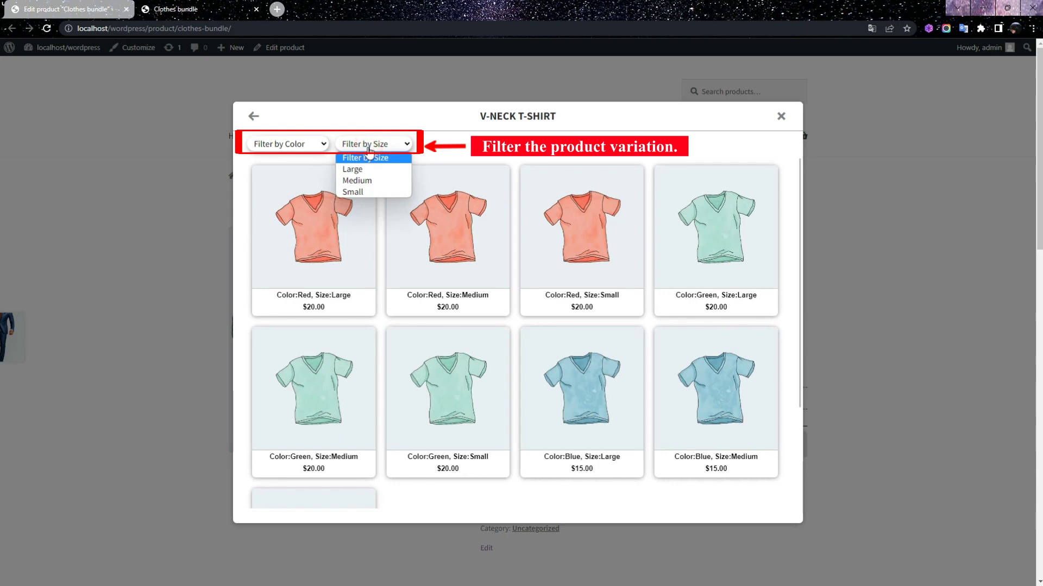
click(362, 185)
click(385, 142)
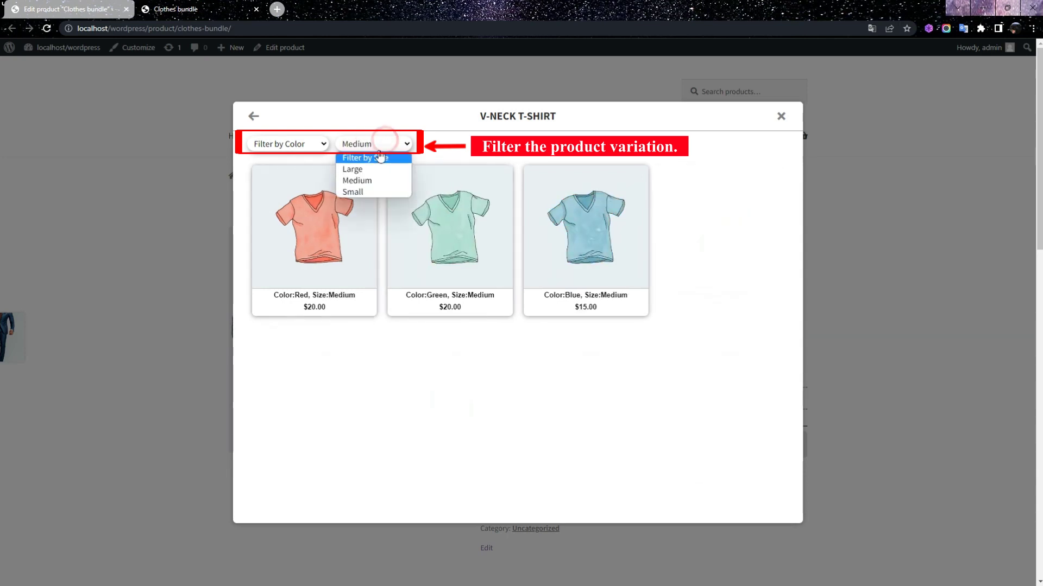
click(380, 157)
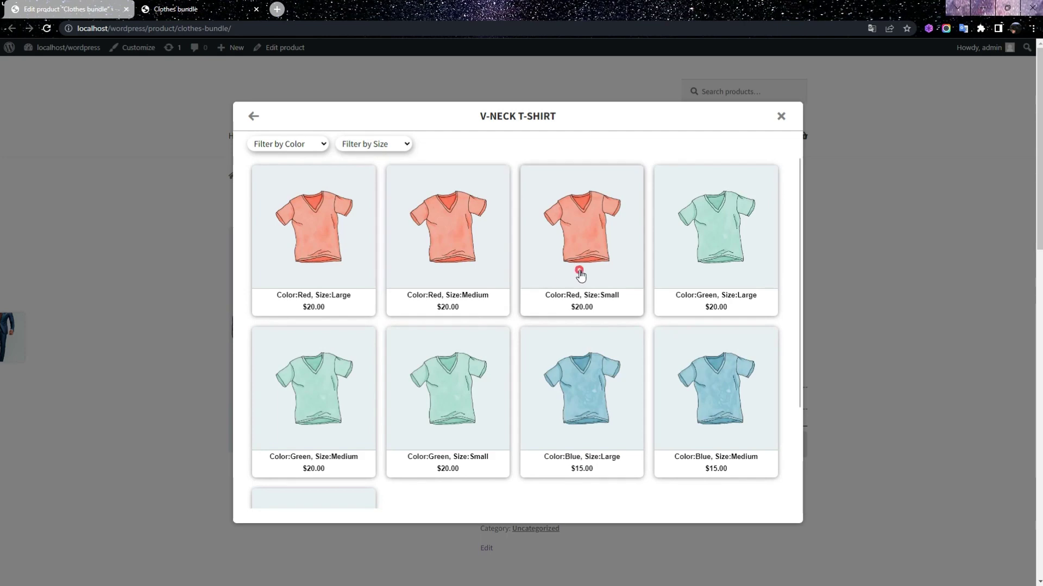
click(580, 274)
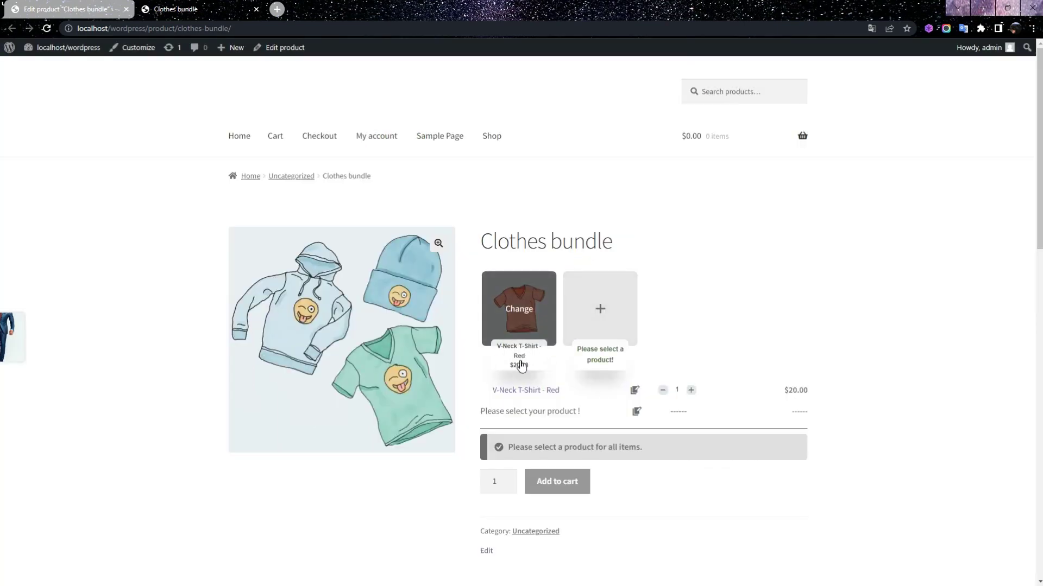
For the second slot, browse the Hoodie's product images and return to the choice list.
click(601, 333)
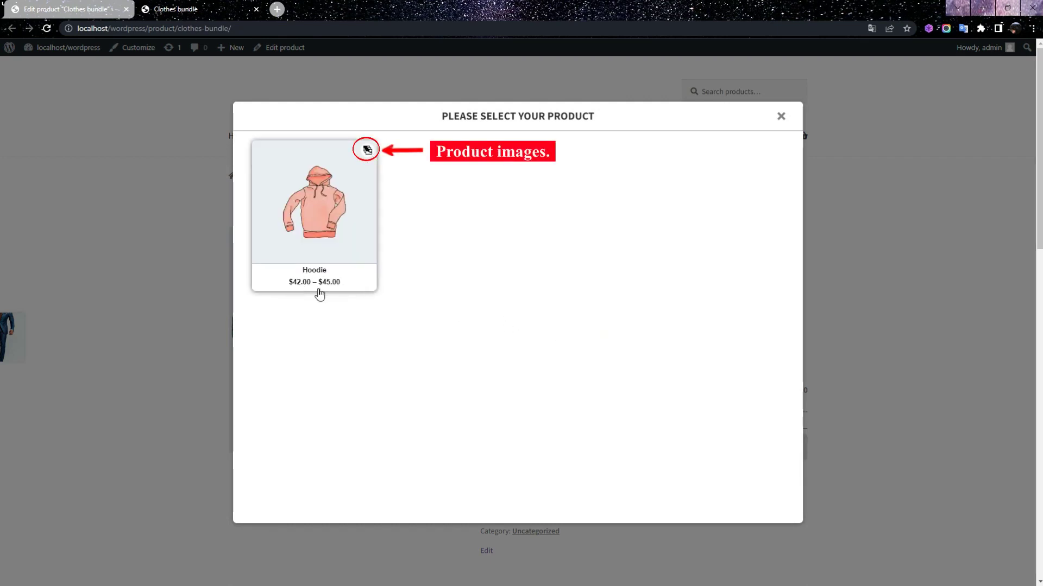
click(368, 151)
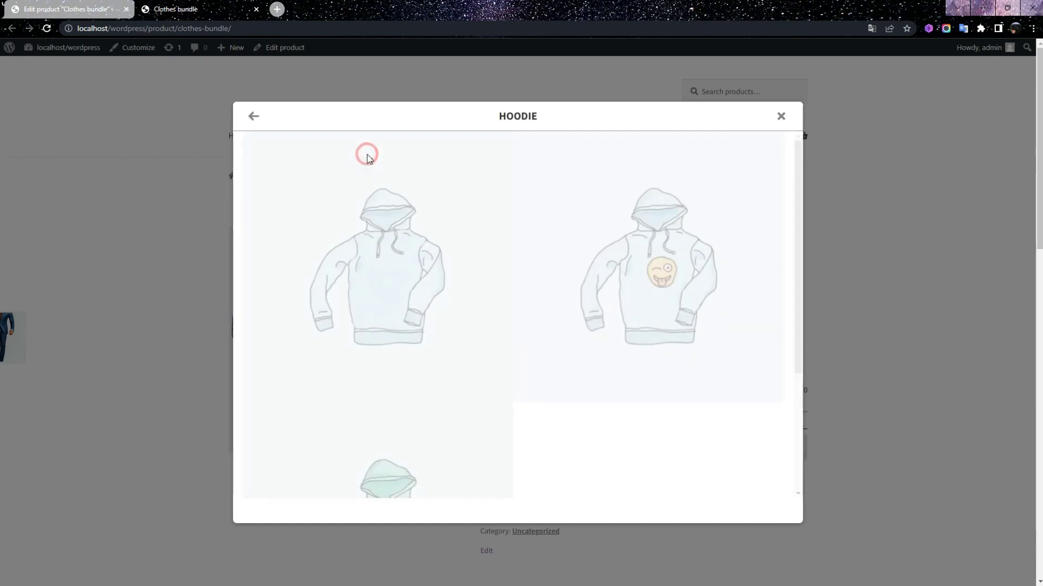
scroll(399, 254, down, 3)
scroll(399, 253, up, 3)
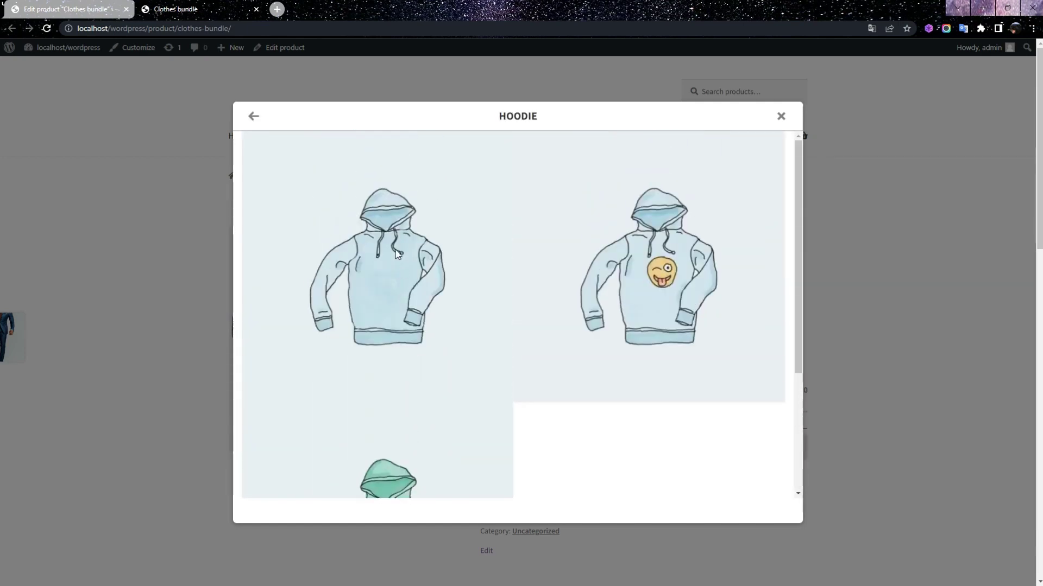
click(254, 116)
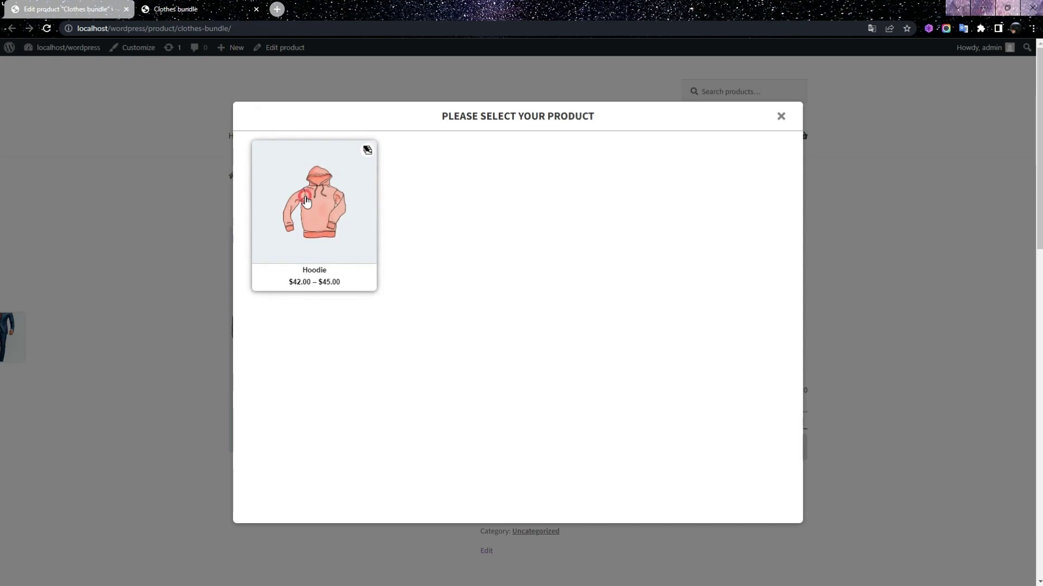
Open Hoodie variations, try the colour and logo filters, and pick Green, No at $45.00.
click(308, 201)
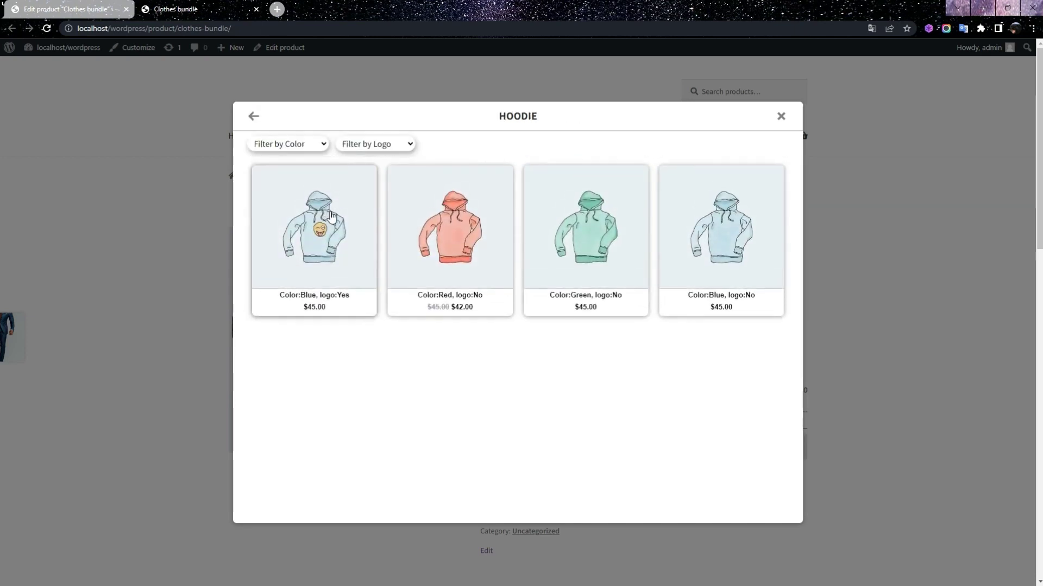
click(304, 144)
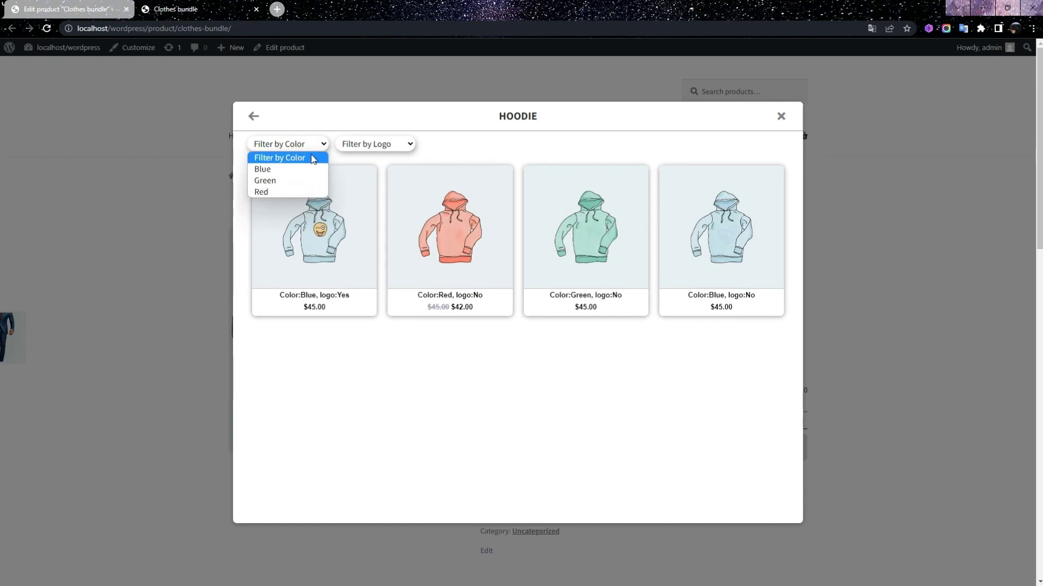
click(311, 143)
click(408, 144)
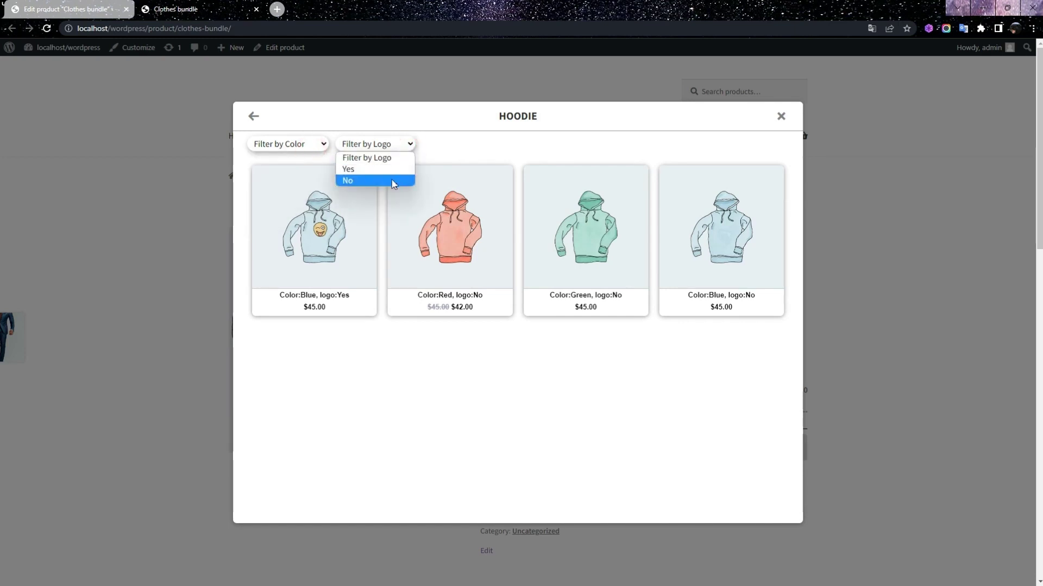
click(378, 170)
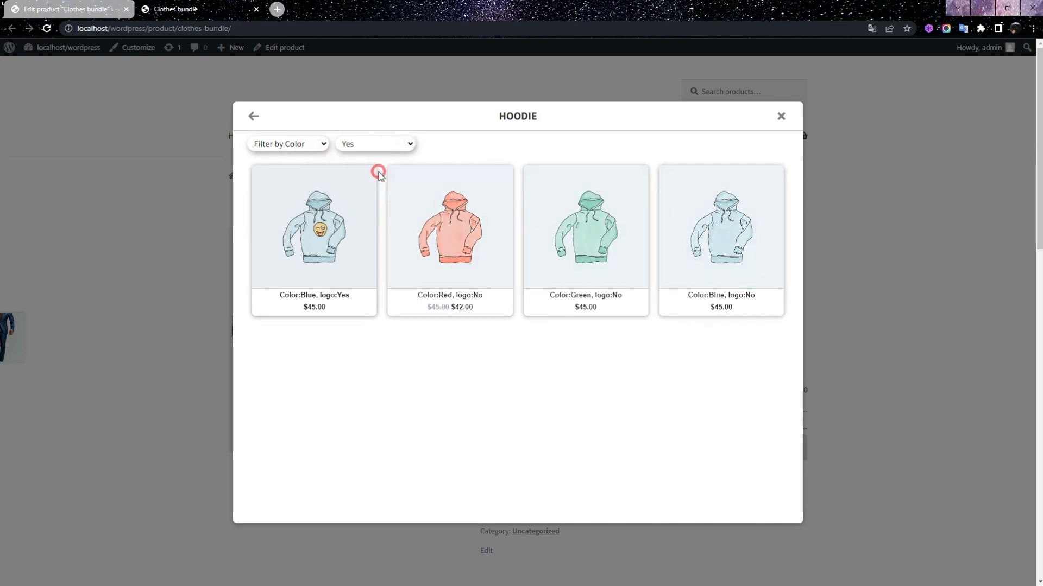
click(391, 145)
click(384, 155)
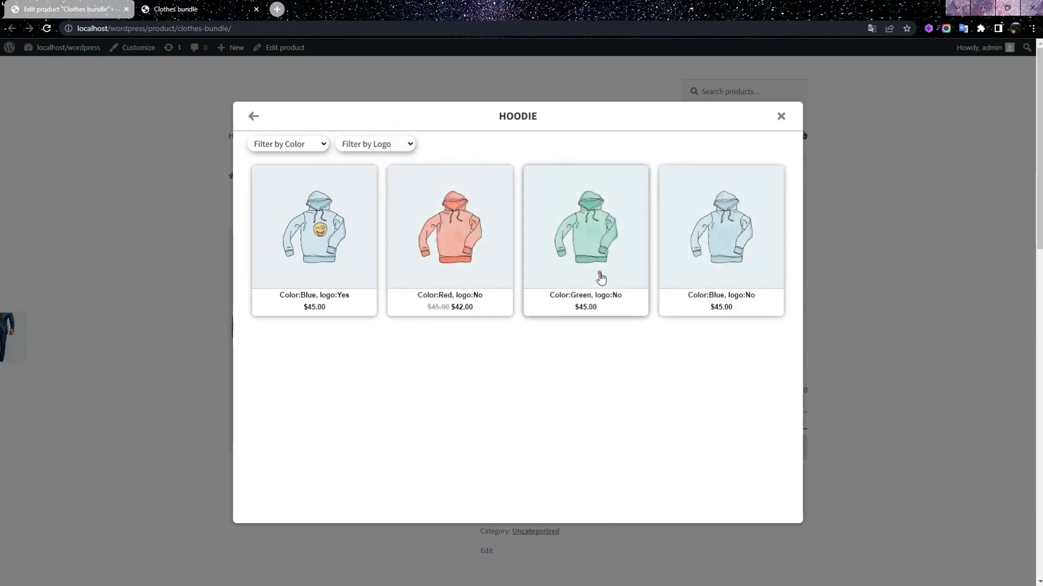
click(600, 278)
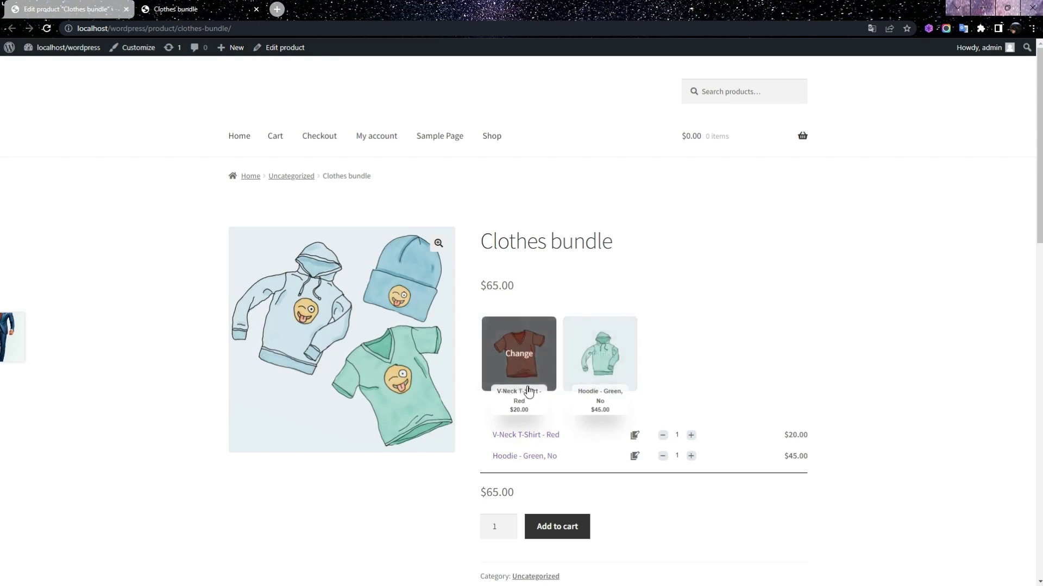
scroll(619, 423, down, 2)
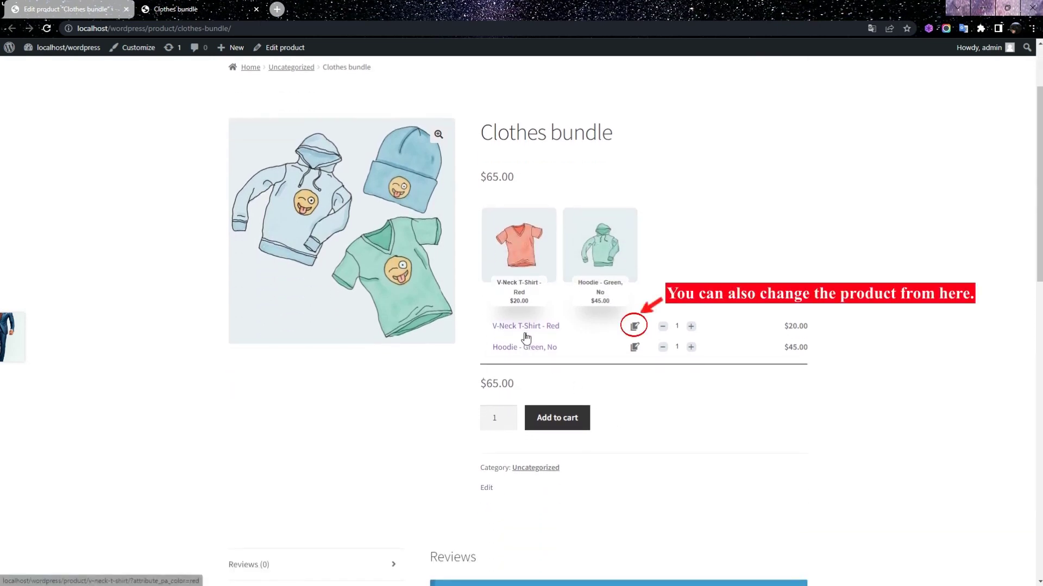
click(634, 326)
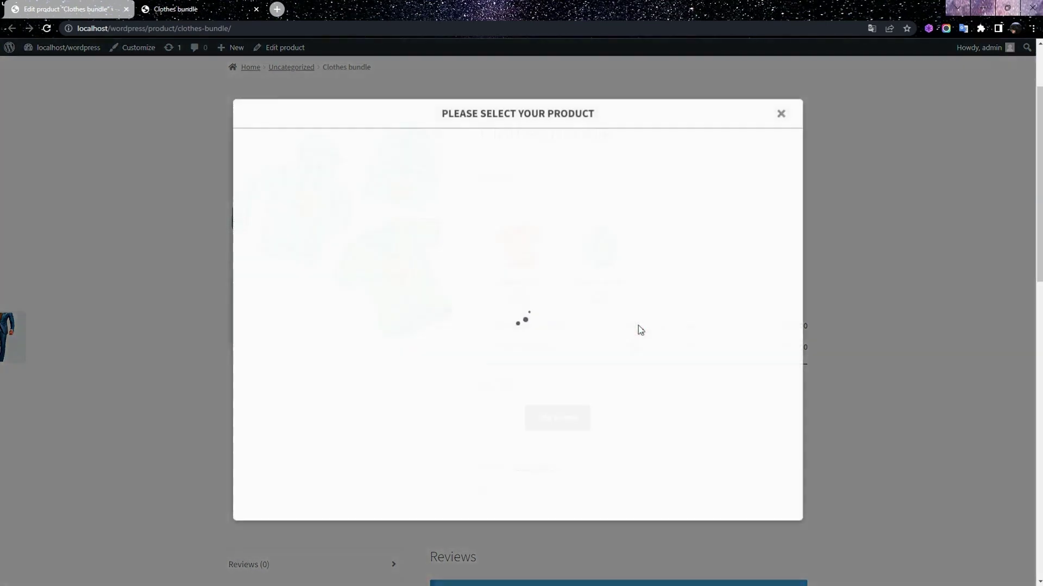
click(781, 117)
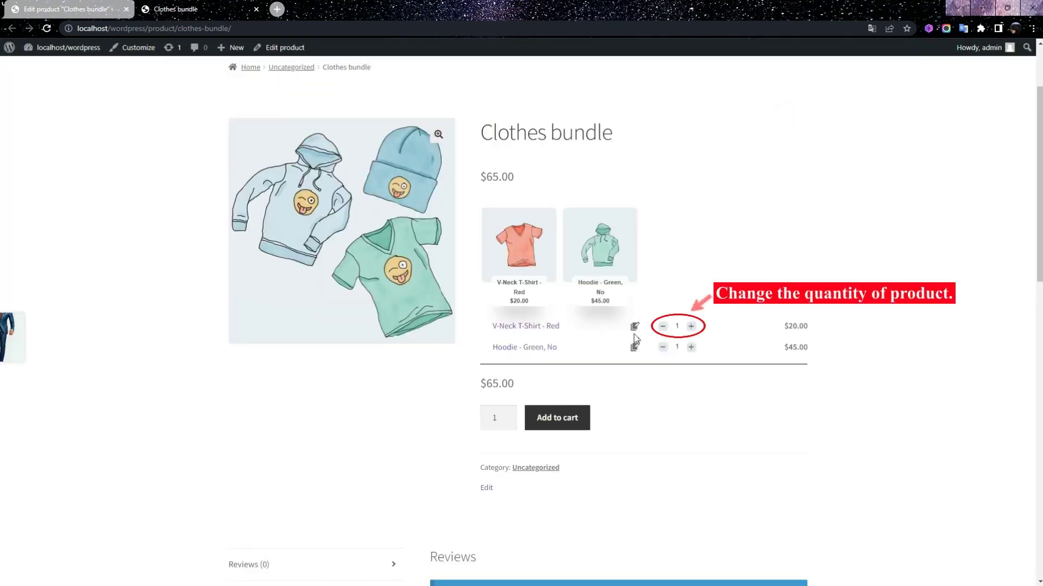
click(690, 327)
click(663, 328)
click(663, 328)
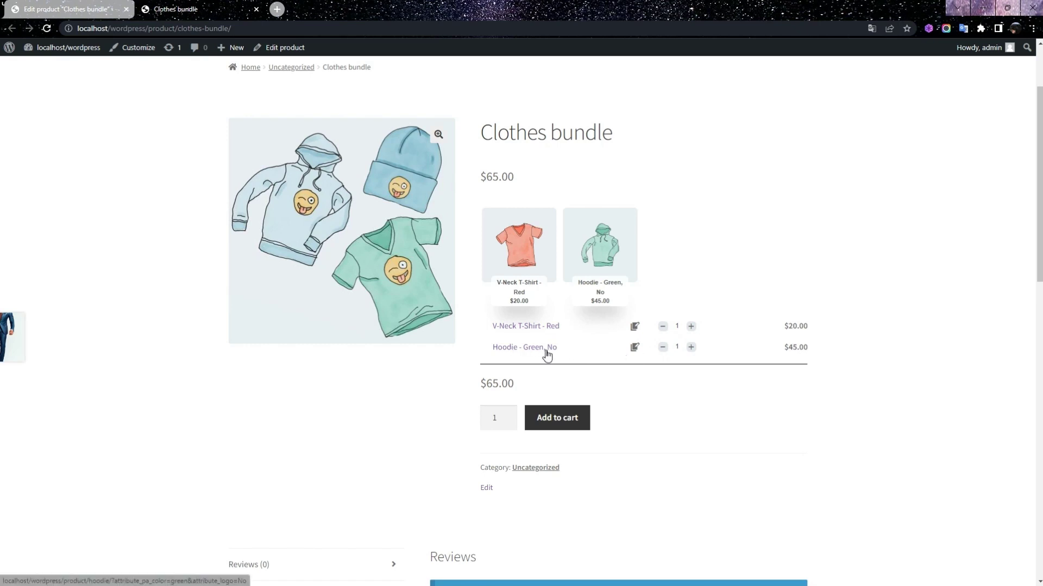
click(691, 348)
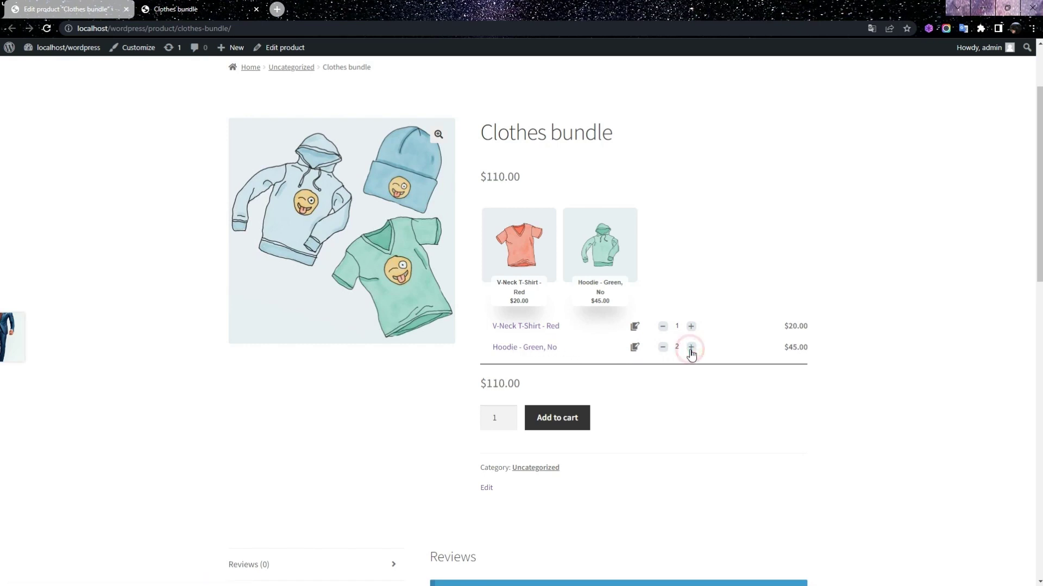
click(663, 348)
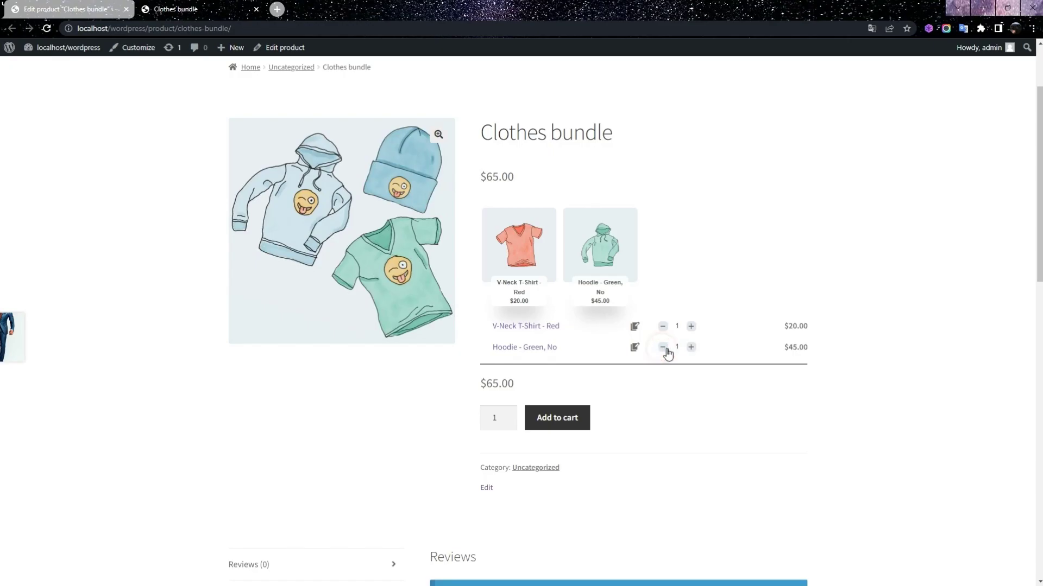